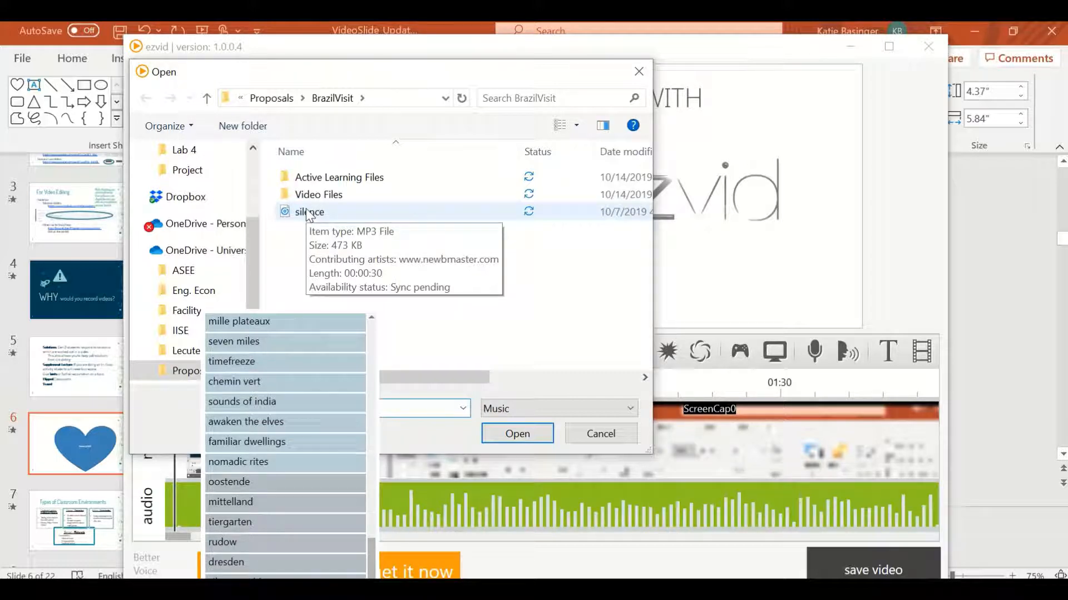
Load the silence MP3 from the BrazilVisit folder as the project's own music and play back part of the video
double_click(308, 213)
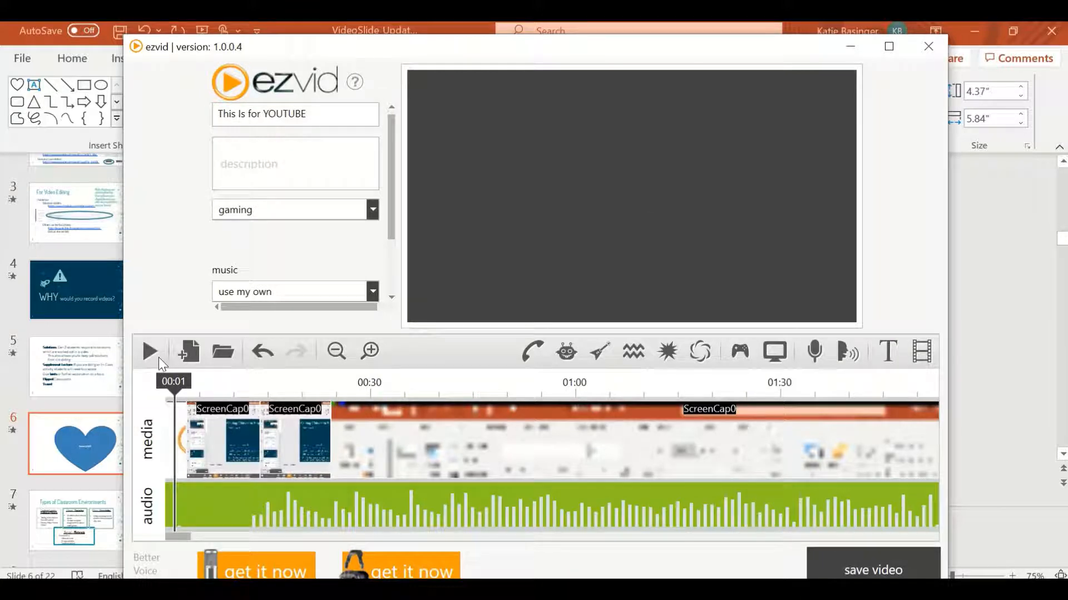
left_click(341, 385)
left_click(144, 351)
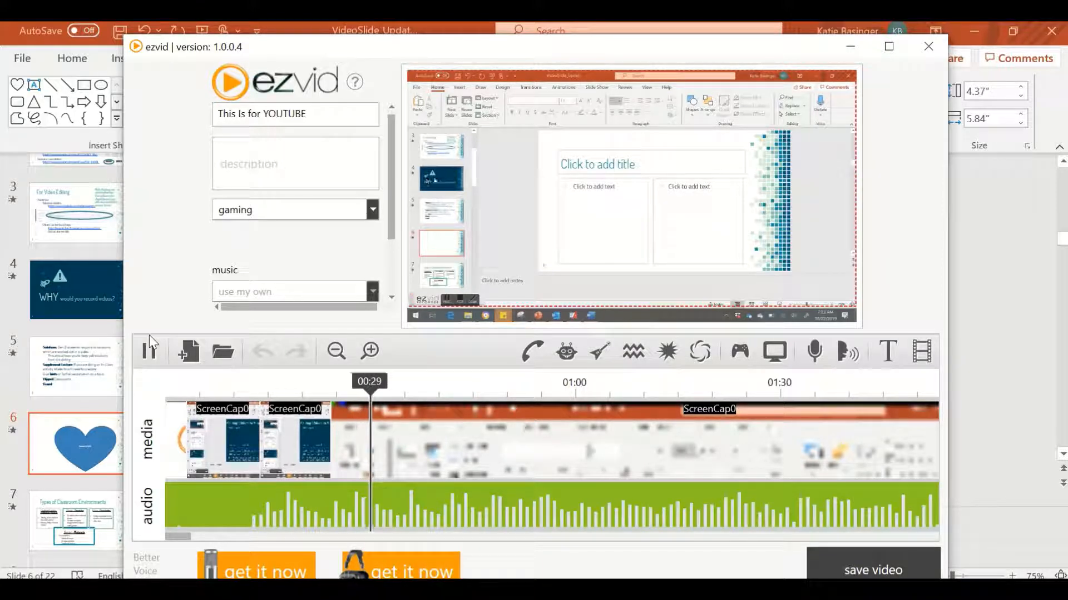
left_click(151, 356)
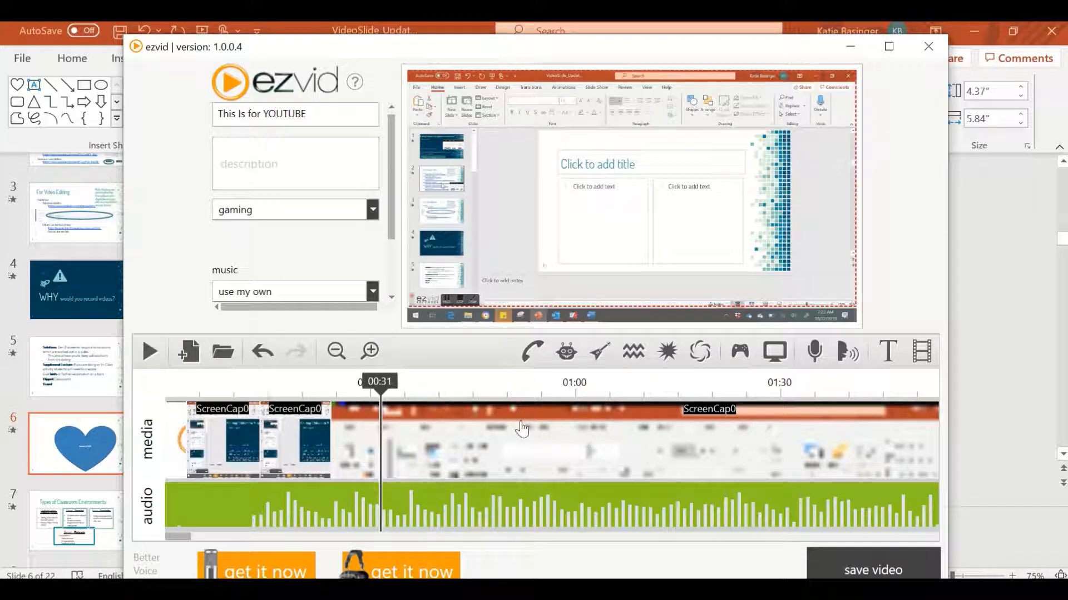
Save the finished video and minimize the output folder window
left_click(877, 562)
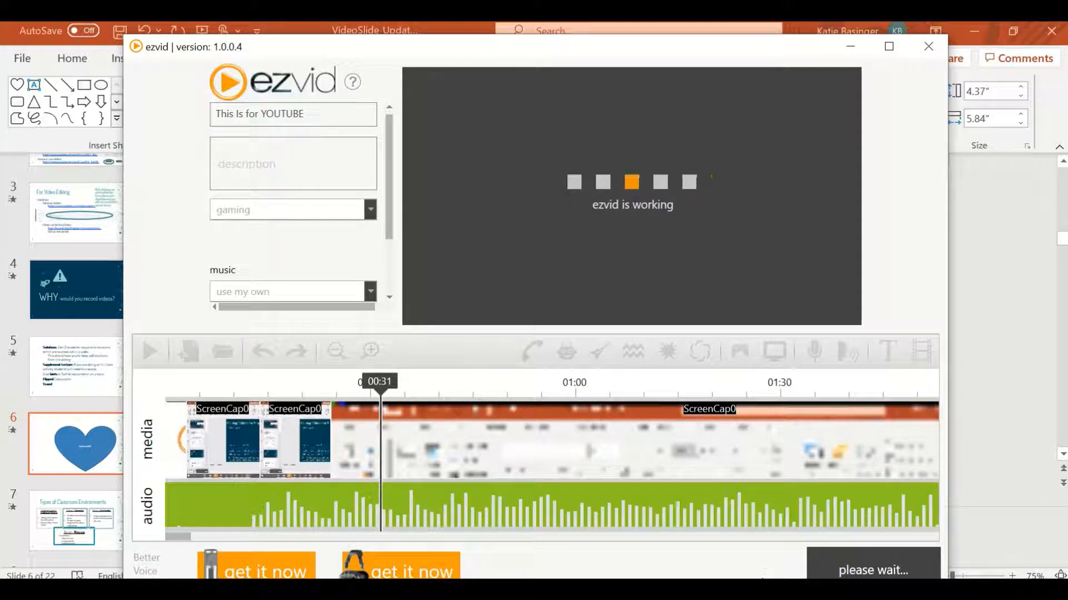
mouse_move(505, 27)
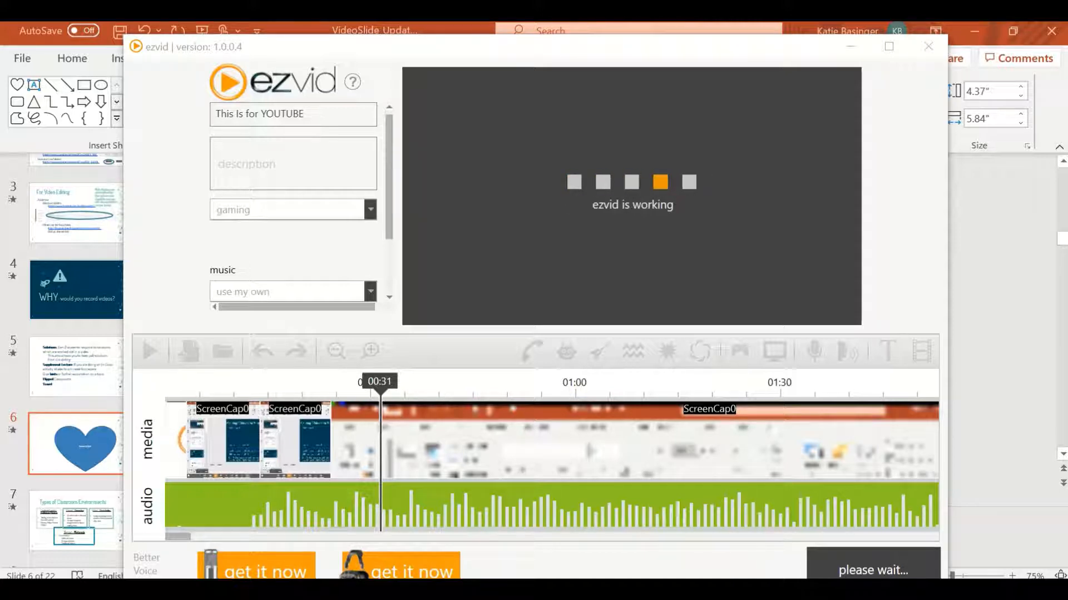
mouse_move(440, 25)
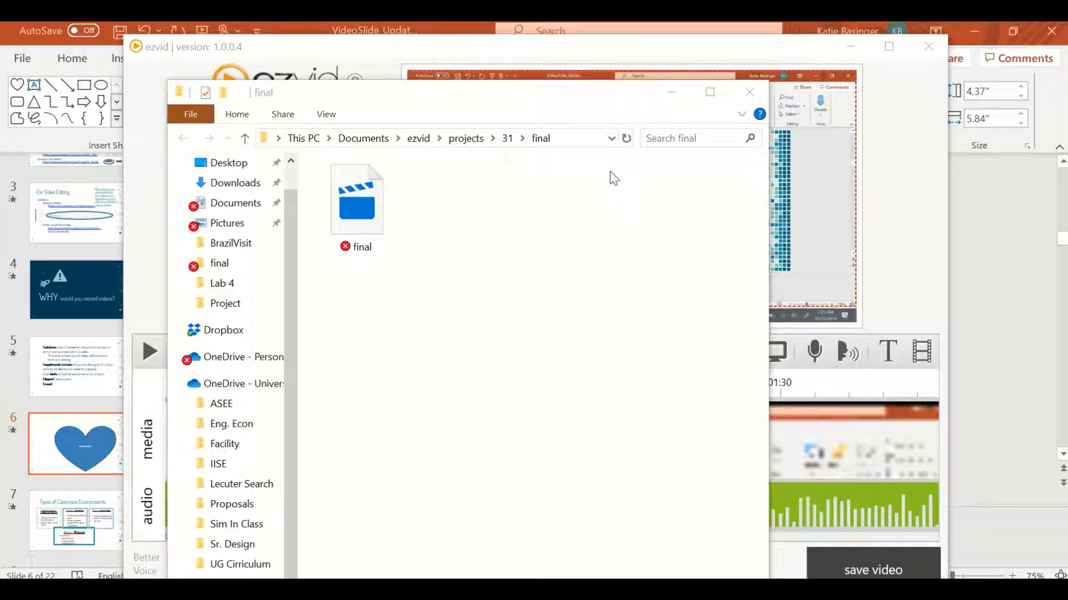
left_click(674, 92)
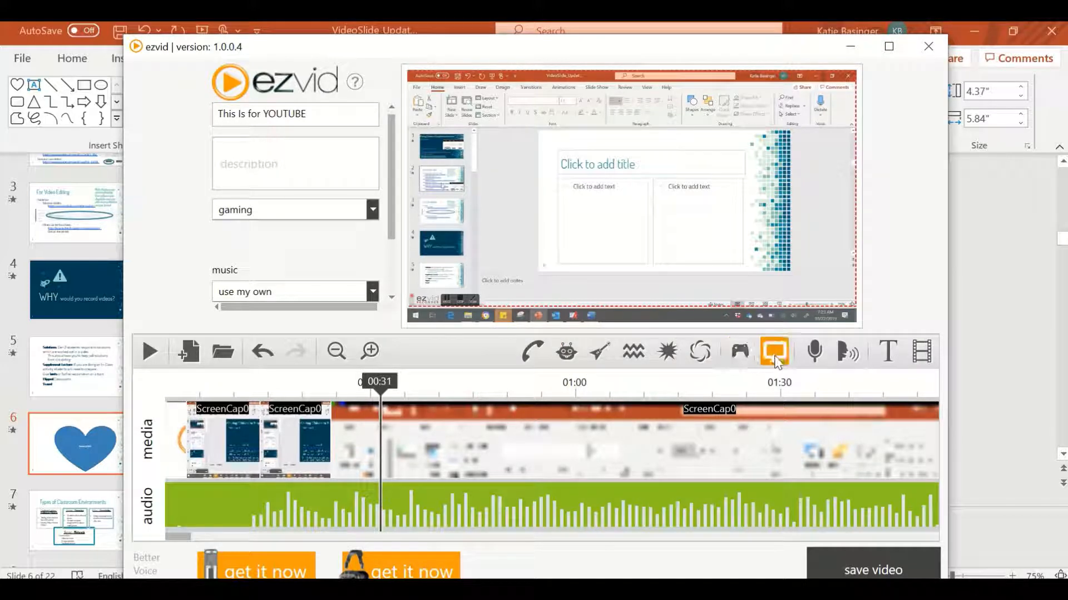
Open the advanced settings for screen capture
left_click(775, 353)
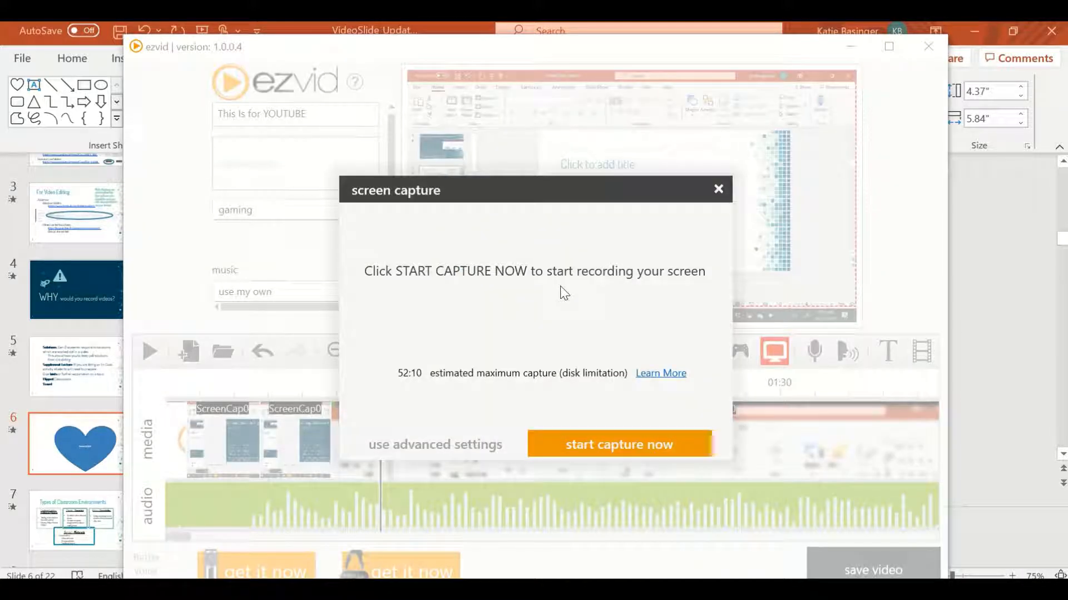
left_click(442, 444)
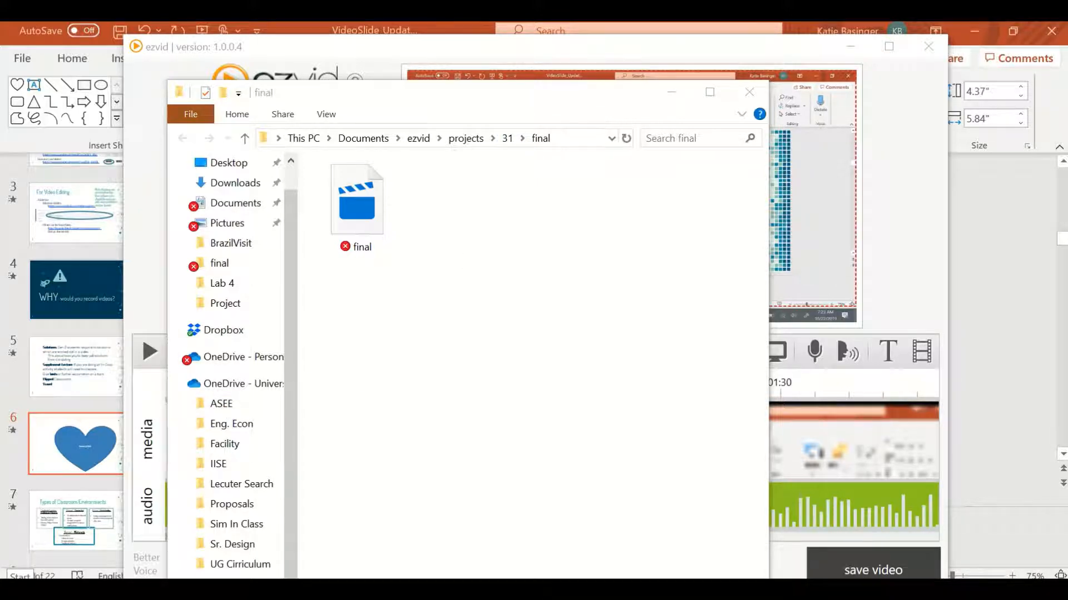
Find and launch the Windows Video Editor app
left_click(19, 590)
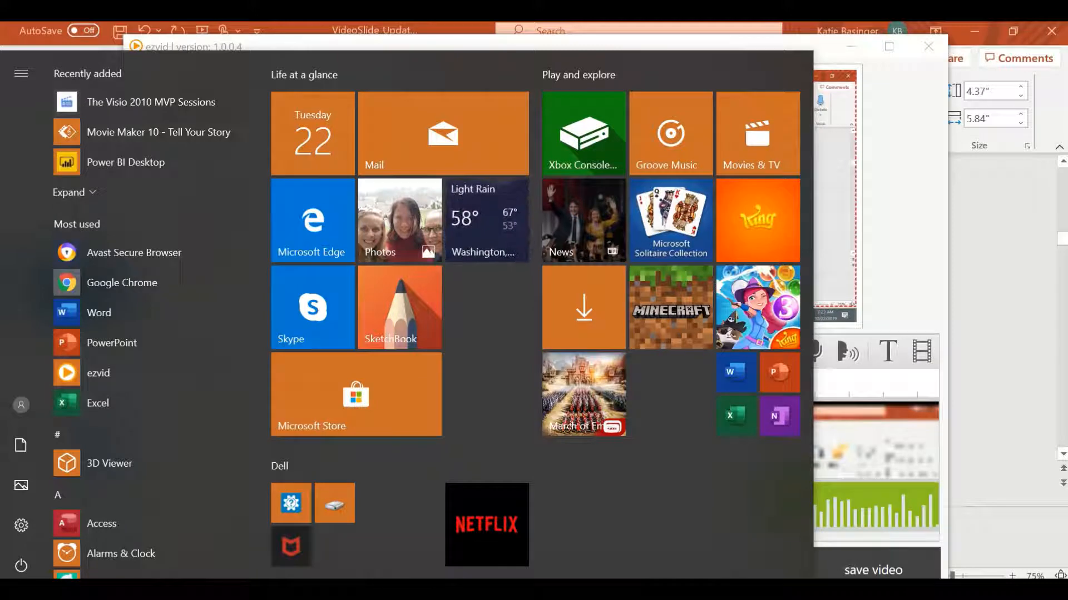
type("vid")
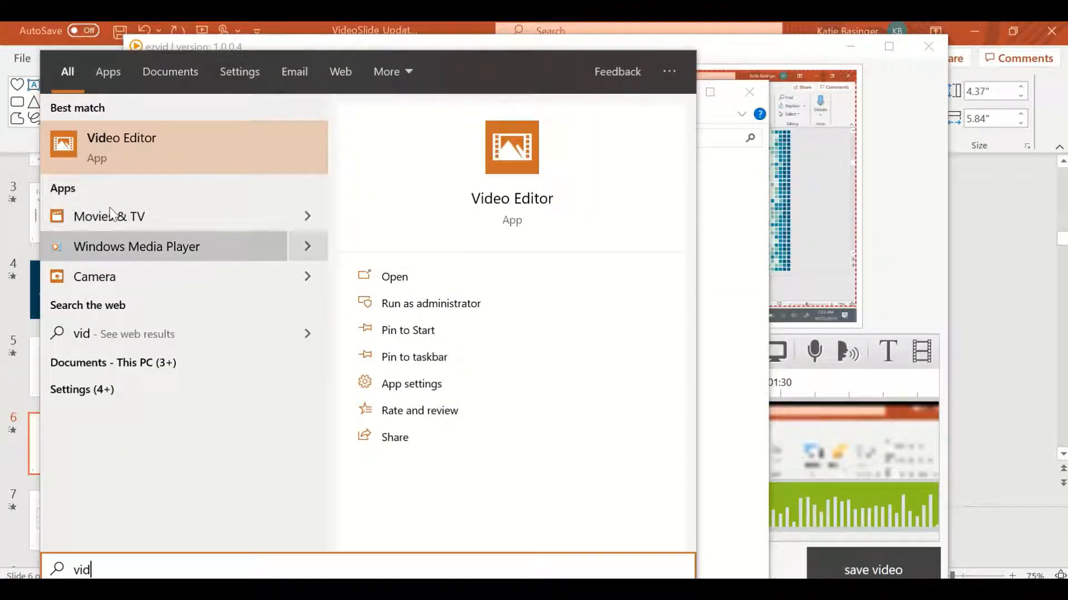
left_click(138, 165)
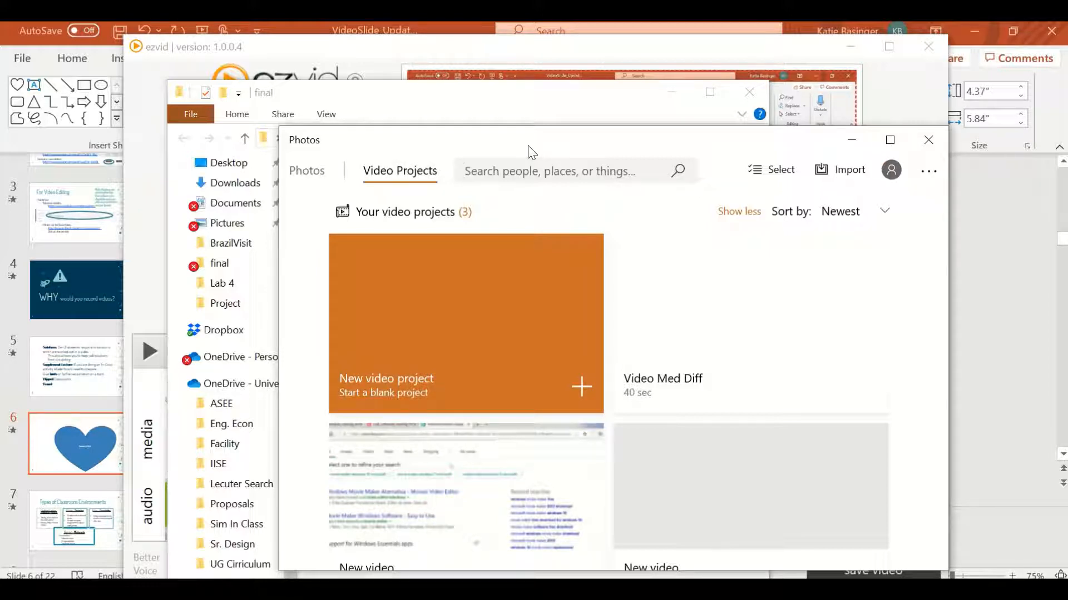
Create a new video project named "Video Lecture for YOUTUBE"
left_click(576, 392)
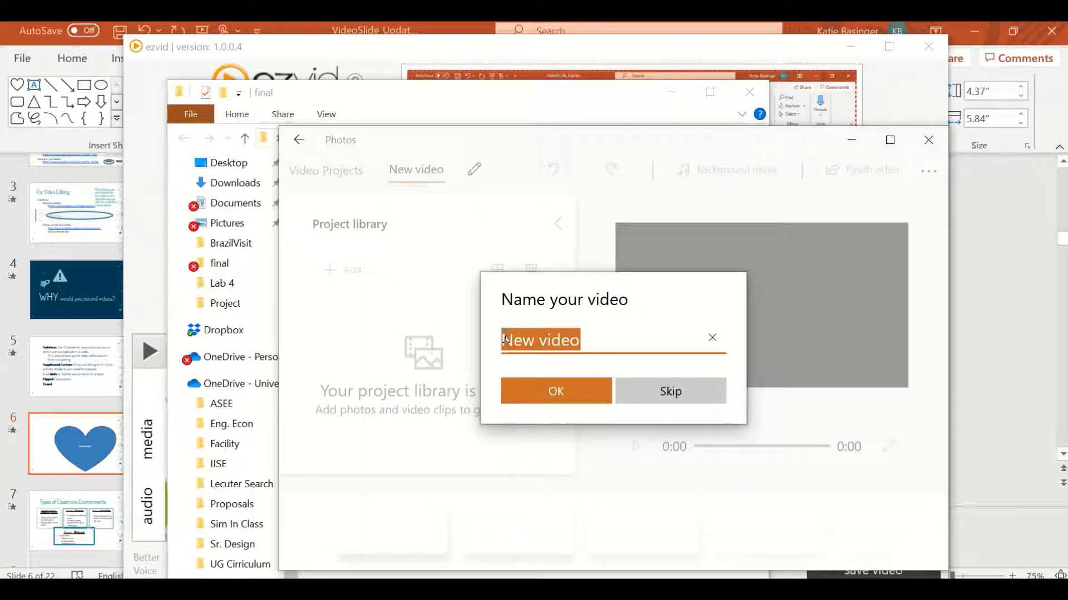
type("Vi")
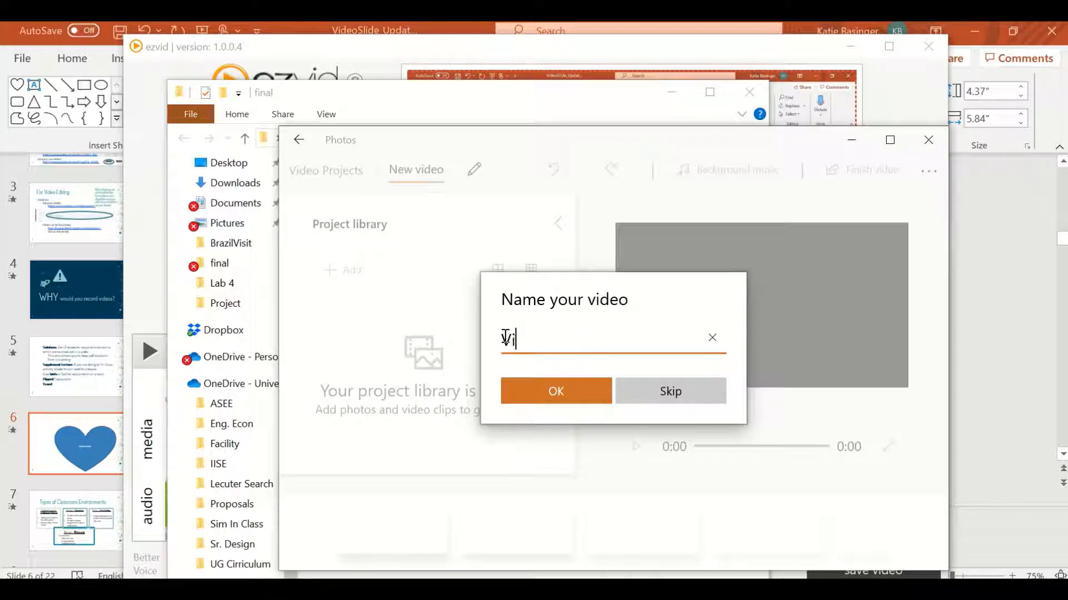
type("deo Lecture ")
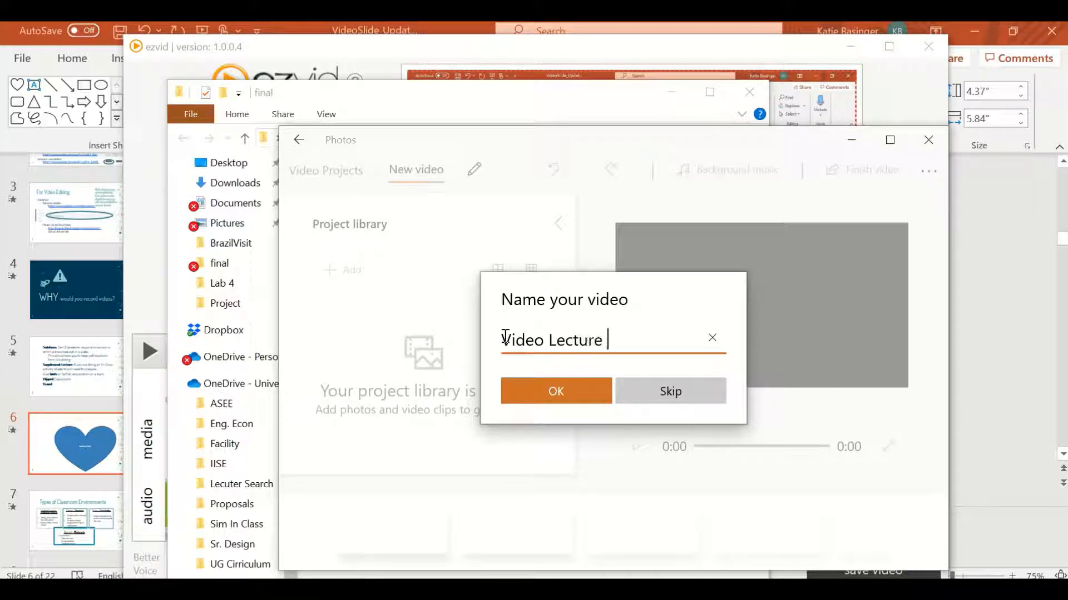
type("for YOUTUBE")
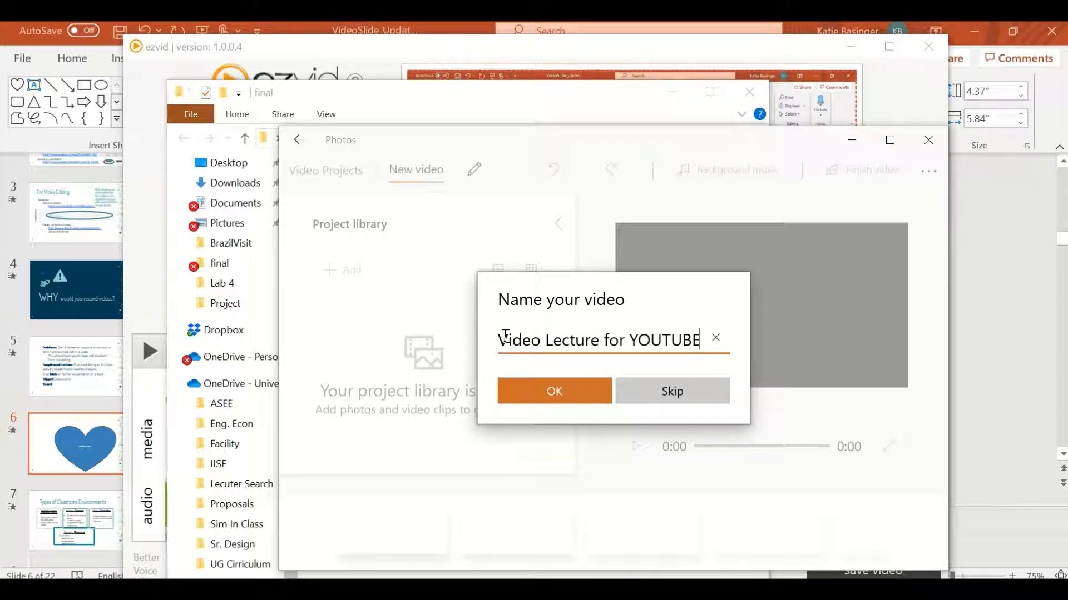
left_click(555, 397)
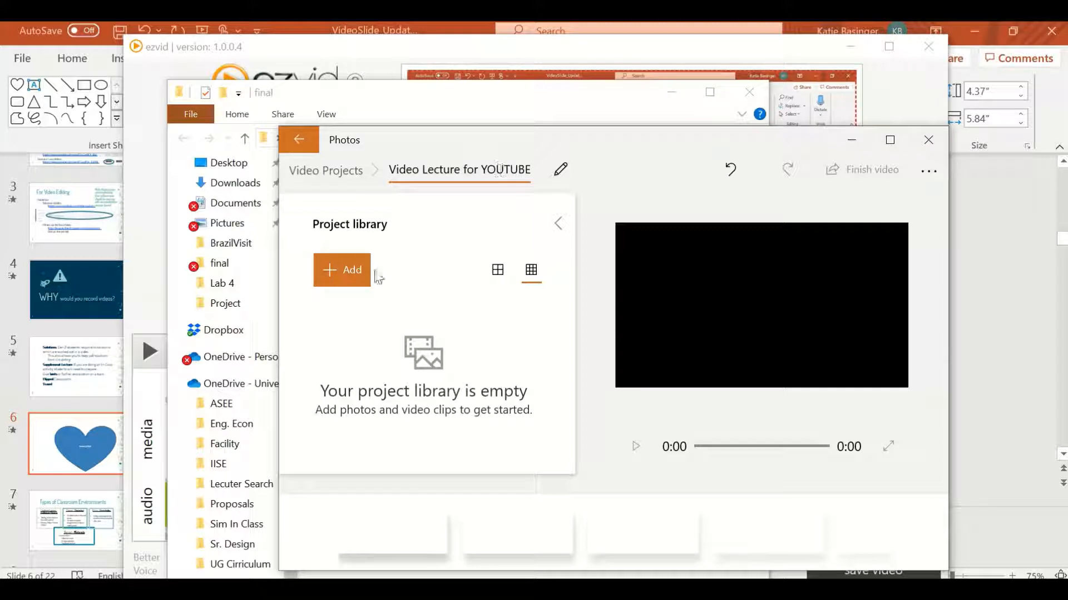
Add the video "final" from Documents > ezvid > projects > 31 > final on this PC to the project library
left_click(338, 265)
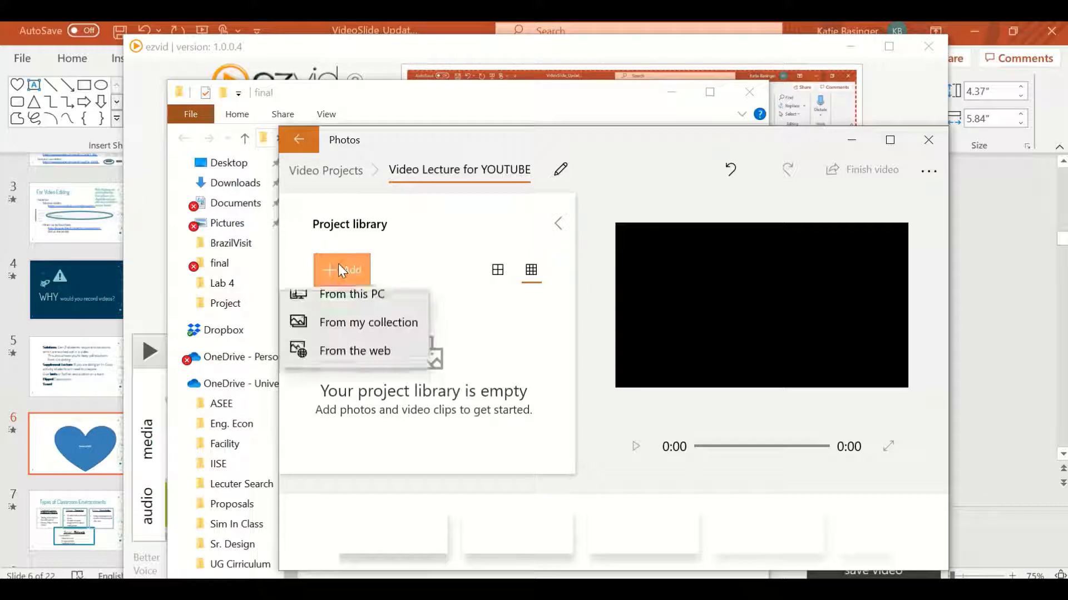
left_click(345, 309)
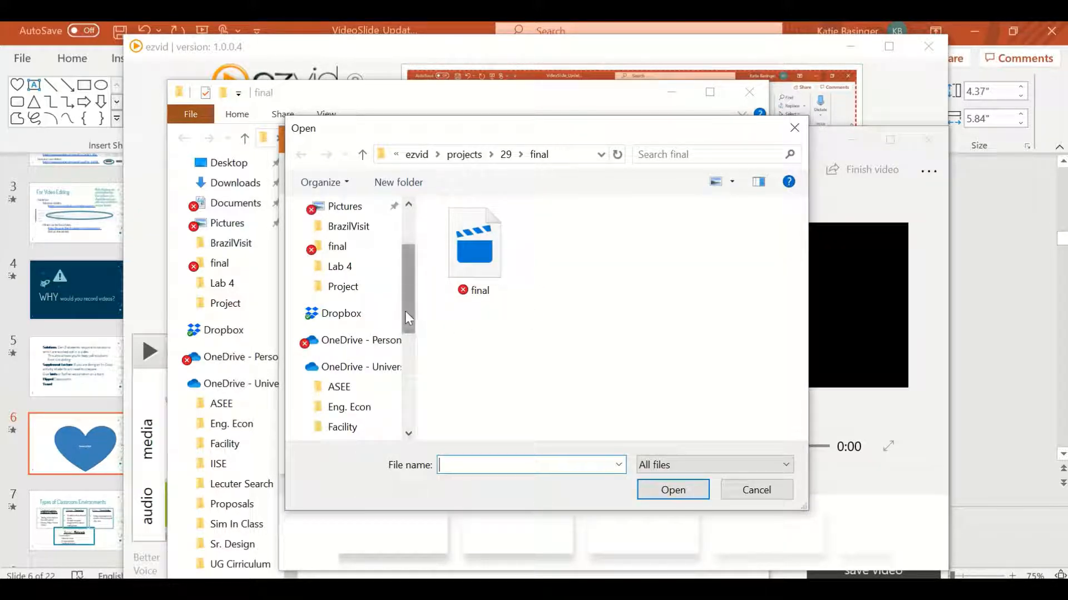
left_click_drag(405, 311, 409, 260)
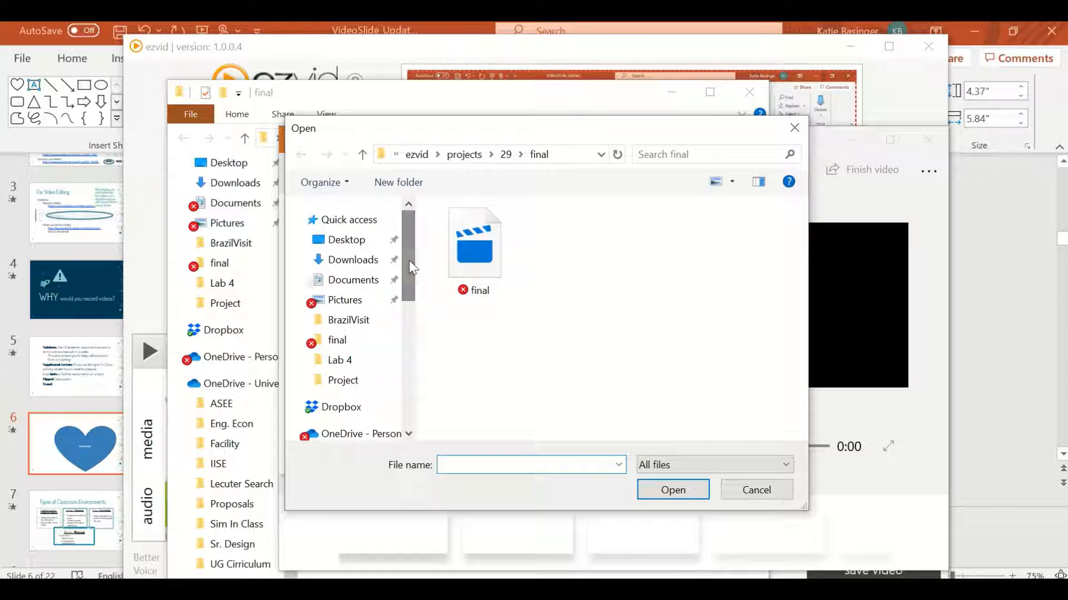
left_click(353, 280)
double_click(511, 288)
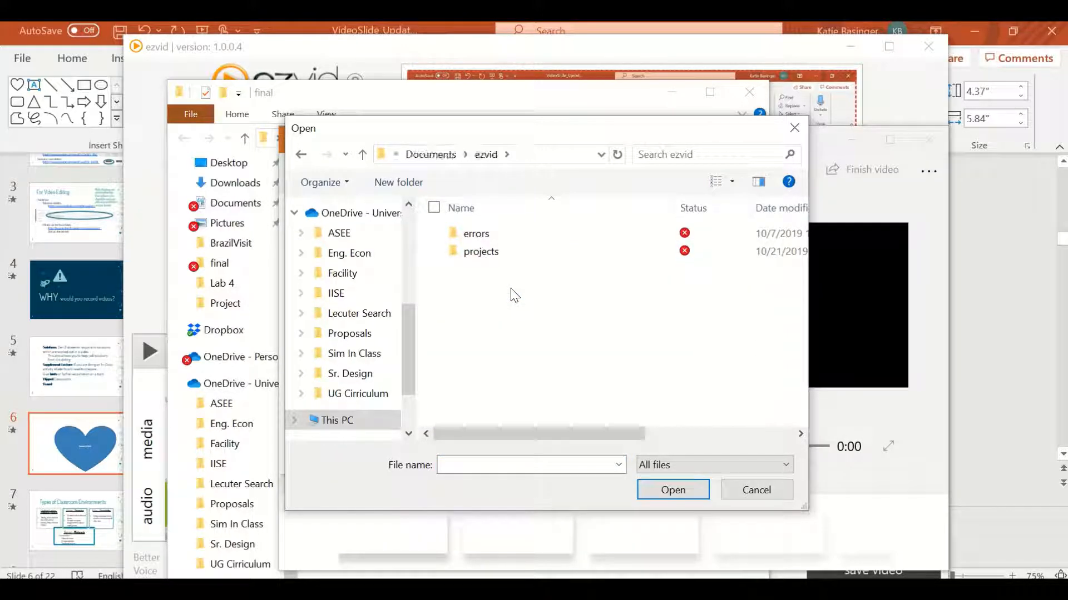
double_click(497, 249)
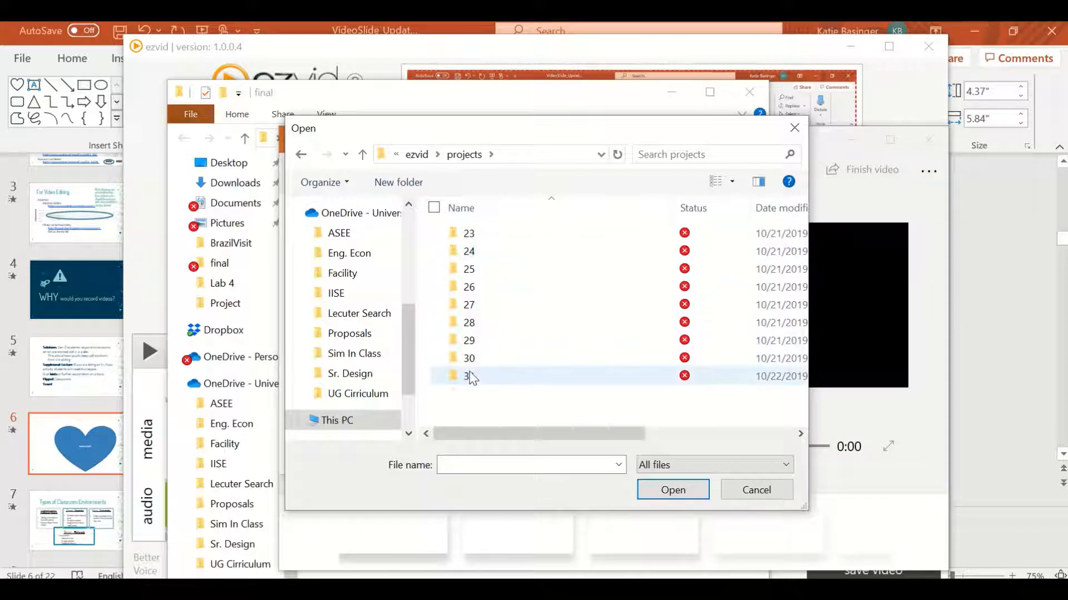
double_click(470, 375)
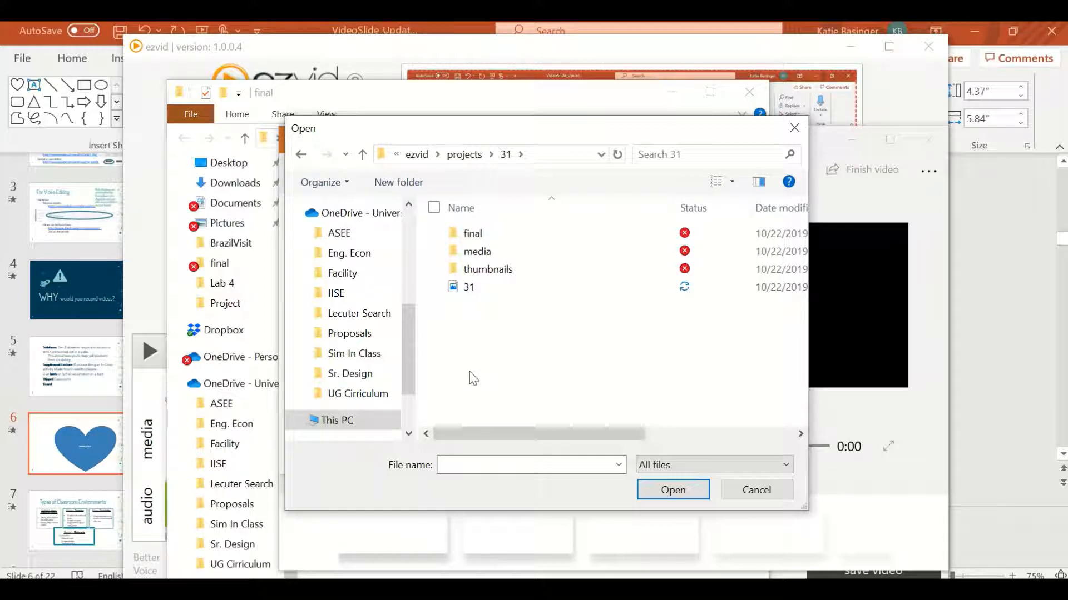
double_click(469, 233)
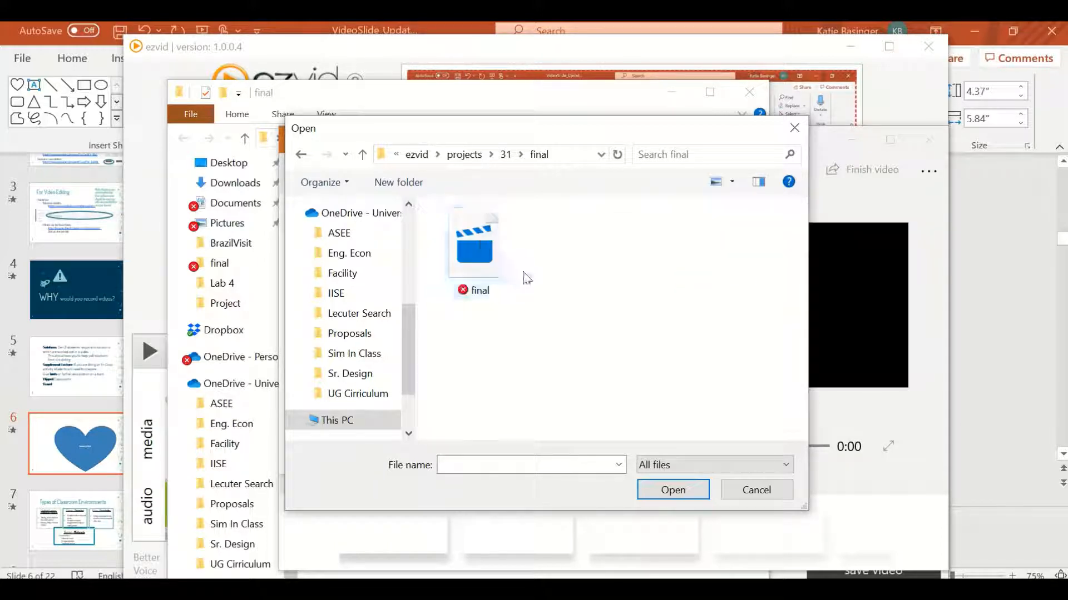
double_click(491, 262)
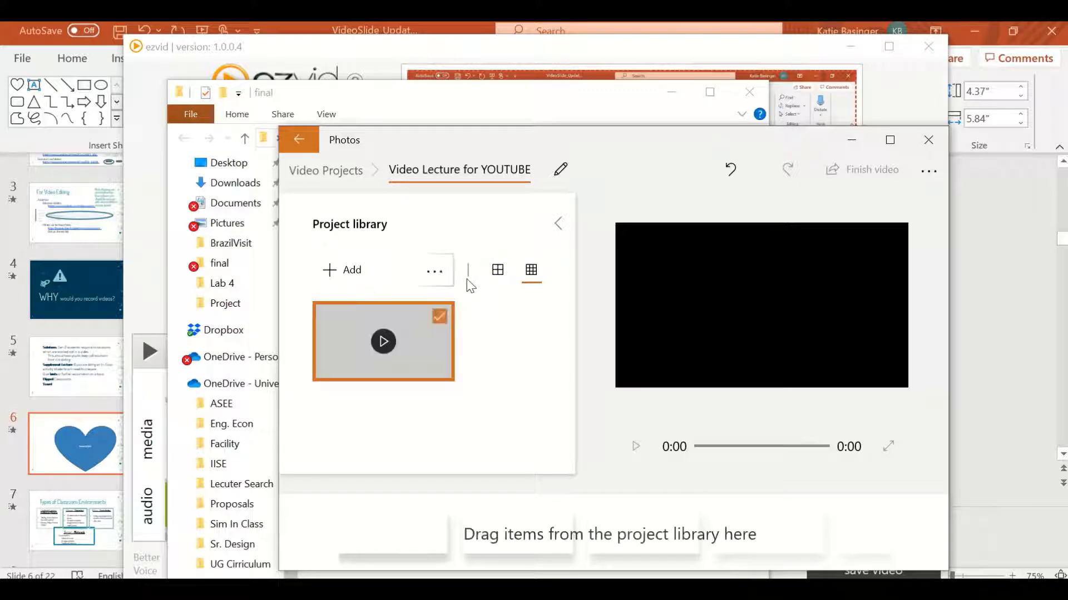
Move the Photos window up and place the imported video in the first storyboard slot
left_click_drag(666, 145, 637, 101)
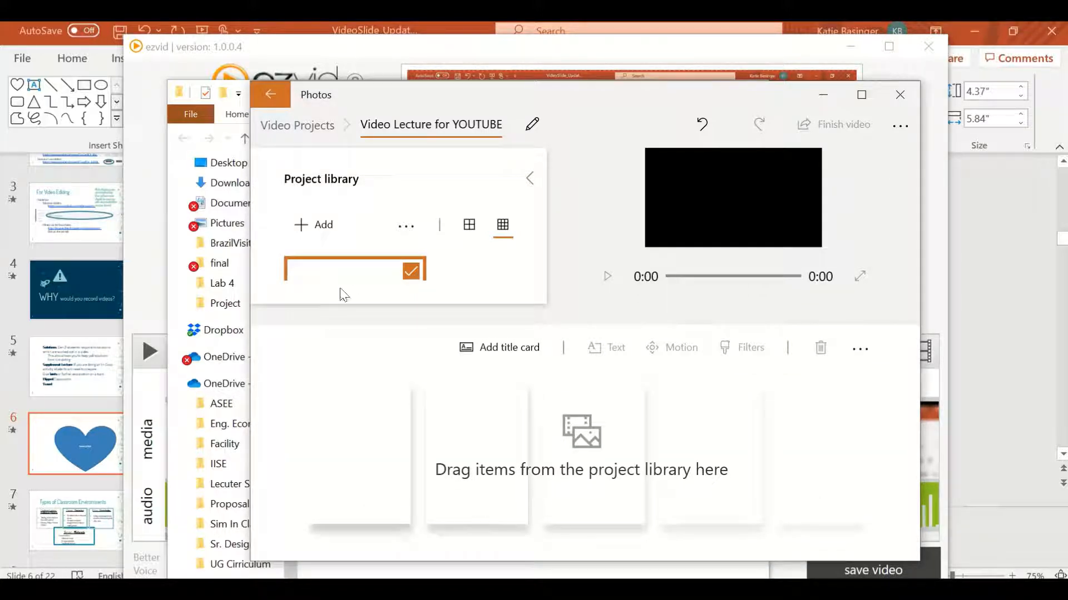
left_click_drag(356, 275, 372, 485)
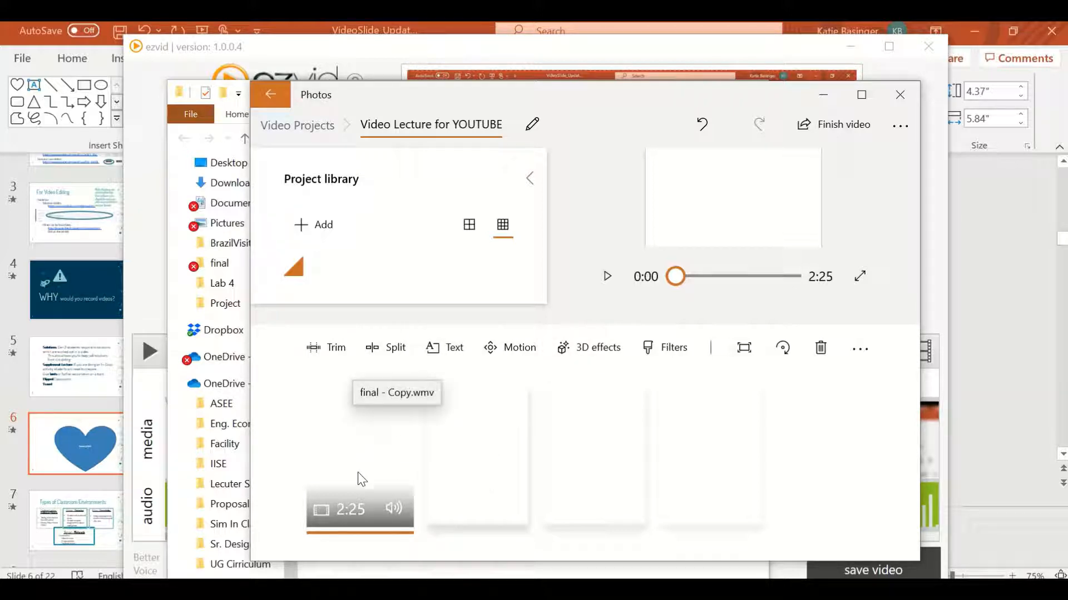
Play the storyboard clip from its start to find the trim point, pausing at about 0:27
left_click(610, 283)
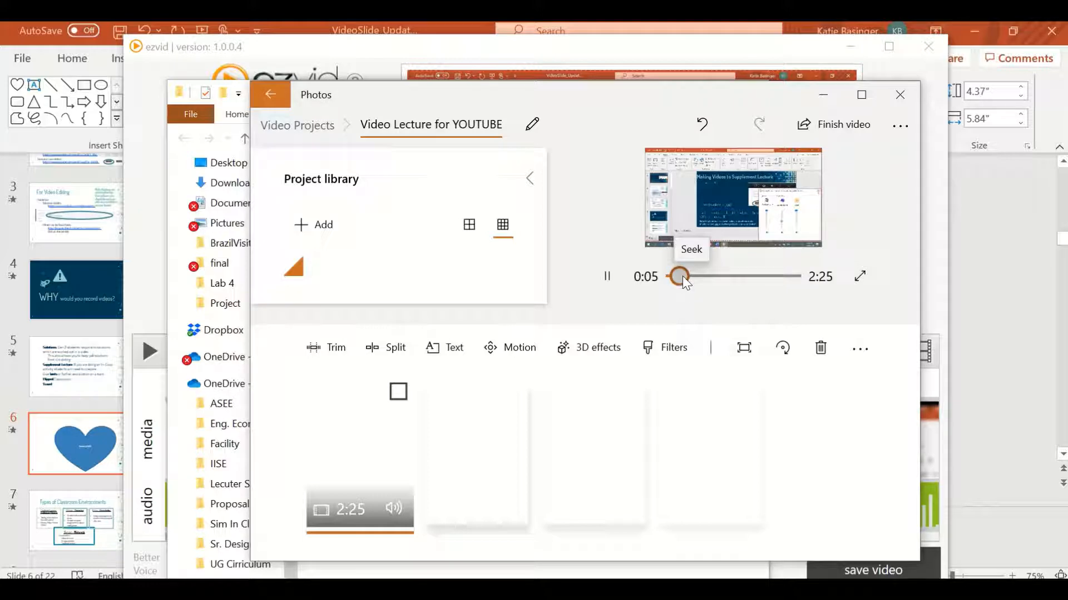
left_click_drag(682, 276, 698, 275)
left_click(607, 277)
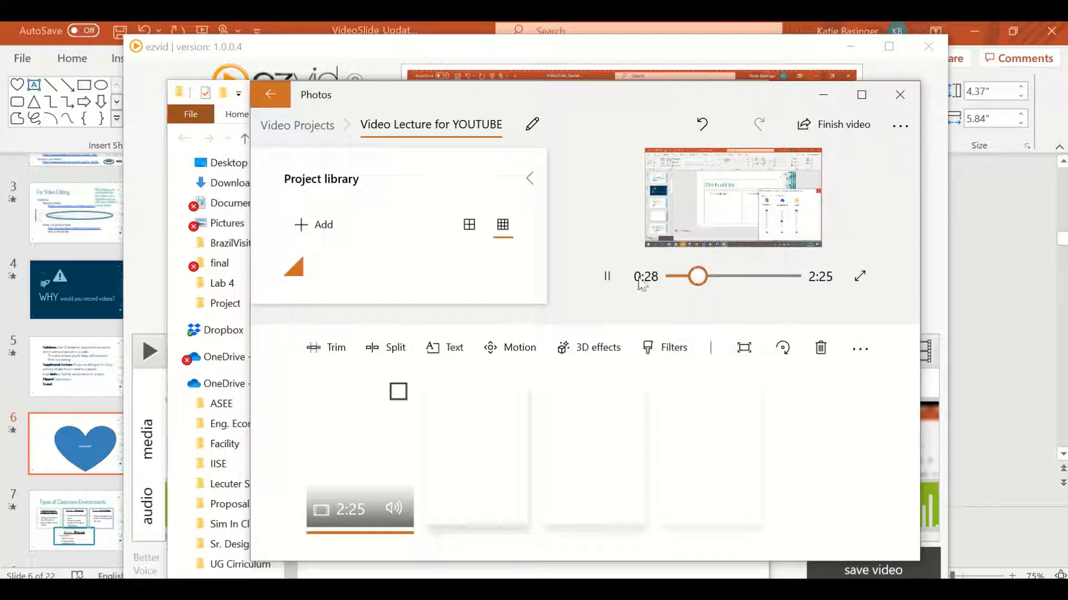
left_click(607, 278)
key("Home")
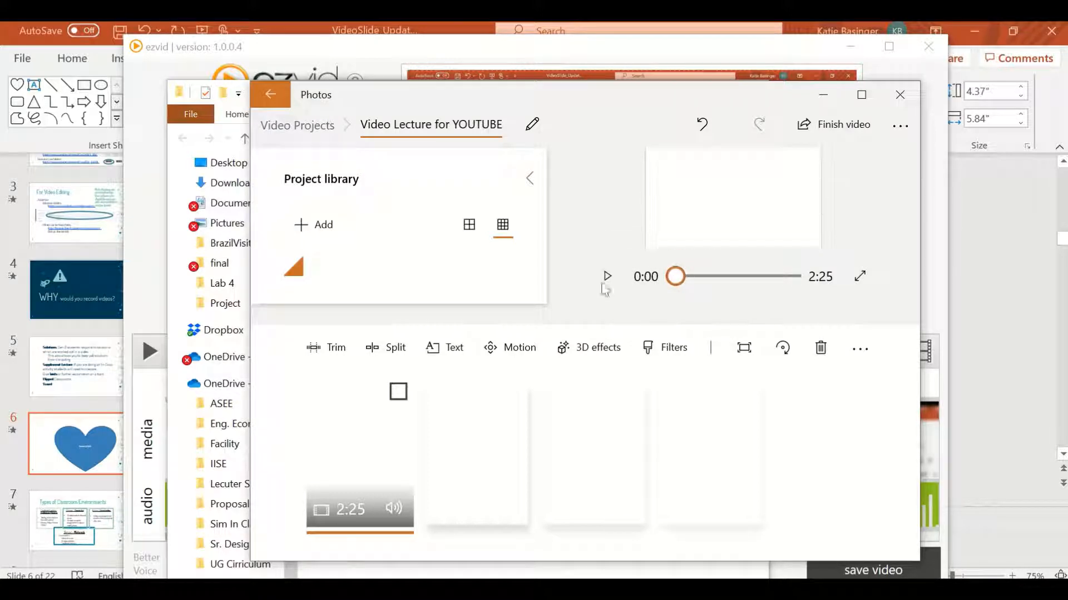
left_click(606, 278)
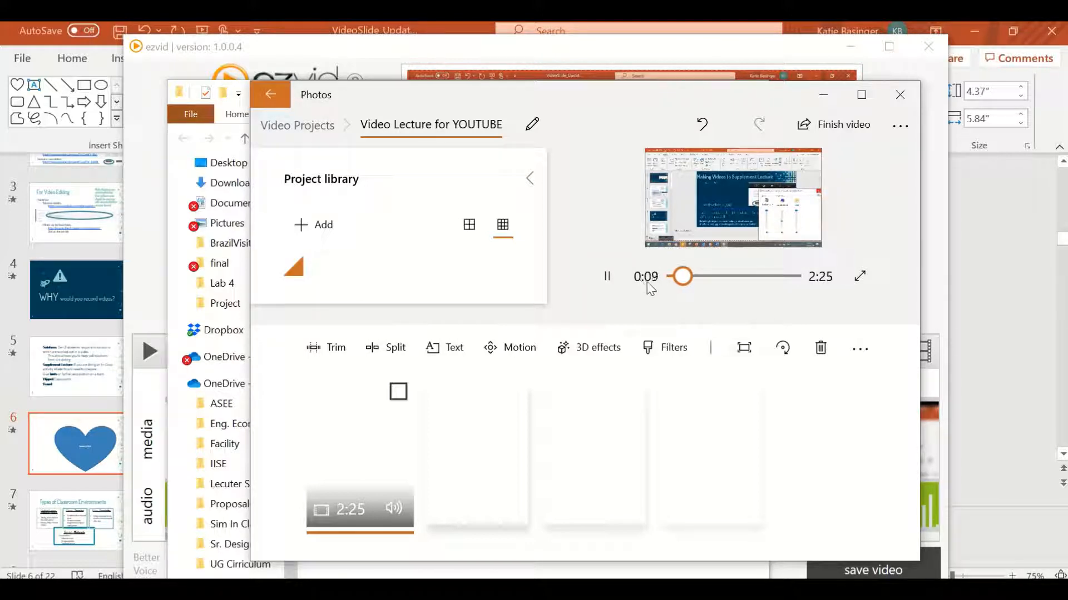
left_click(596, 290)
left_click(590, 281)
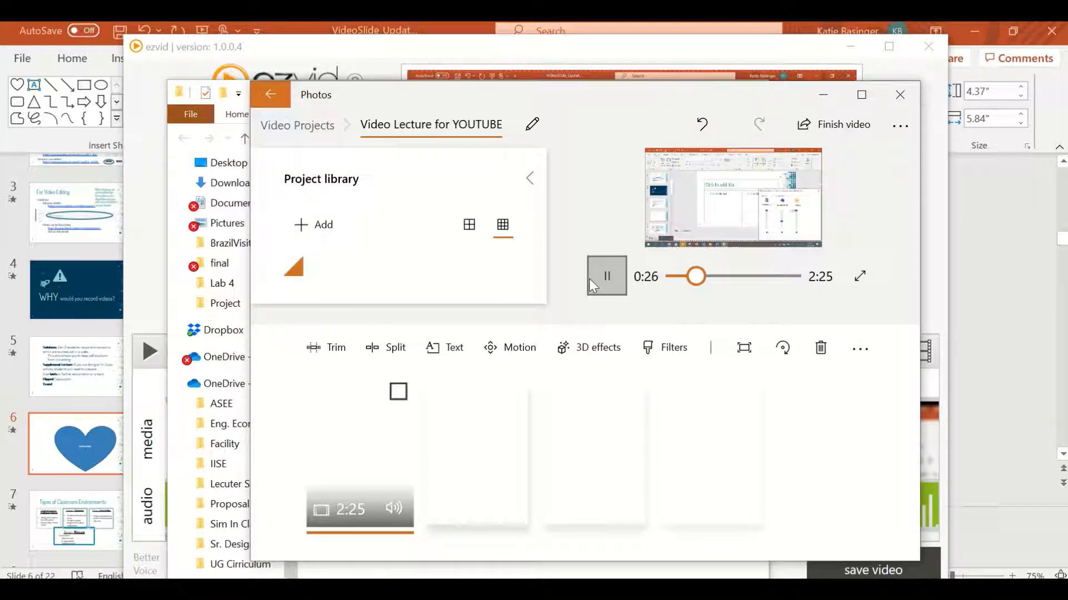
left_click(589, 278)
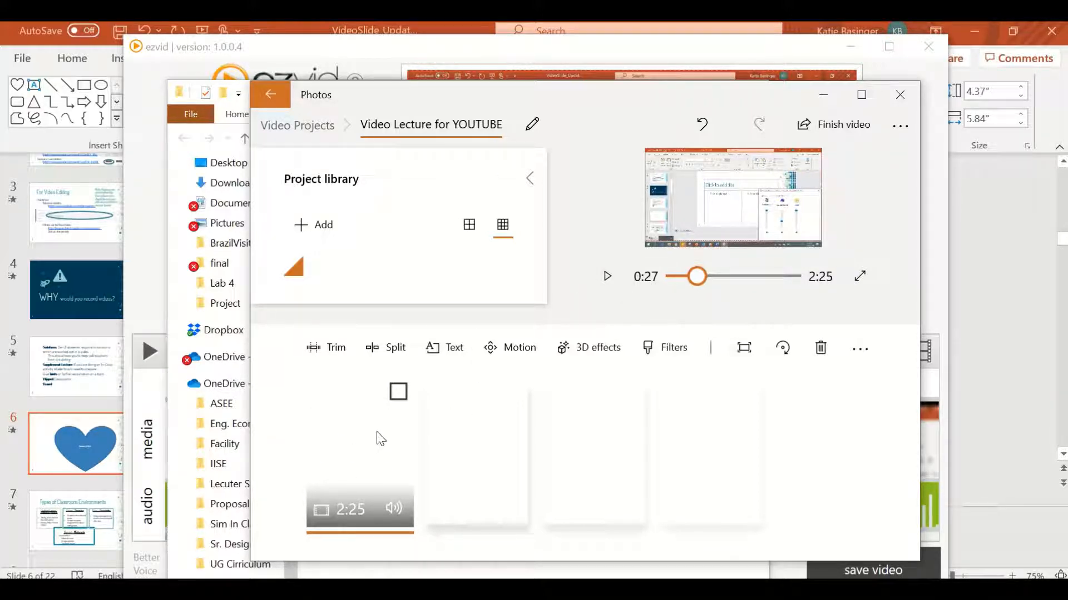
Trim the beginning of the storyboard clip so that the clip lasts about 1:59
left_click(331, 355)
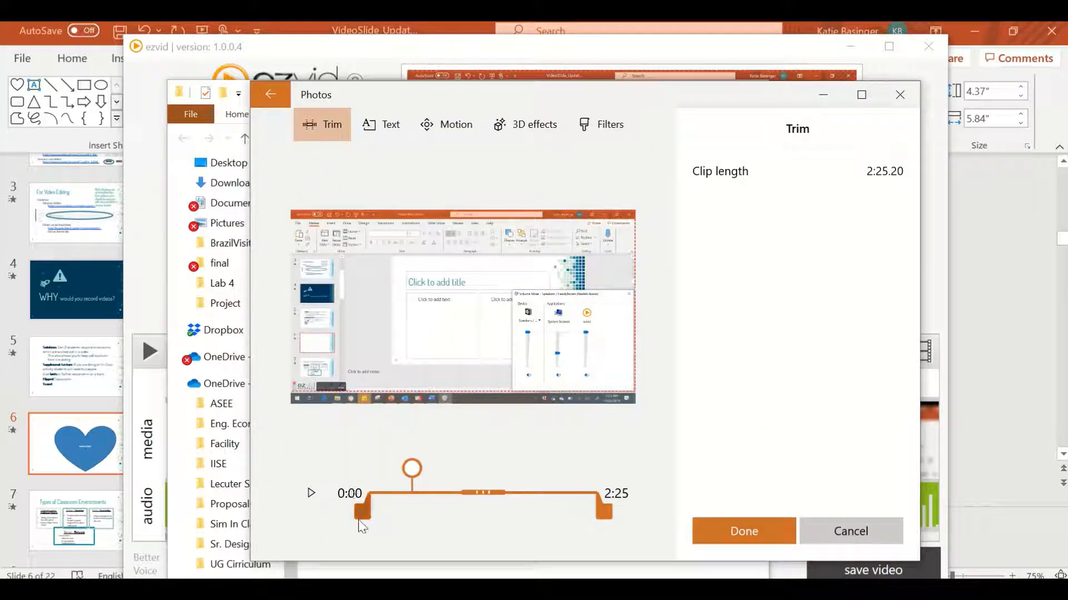
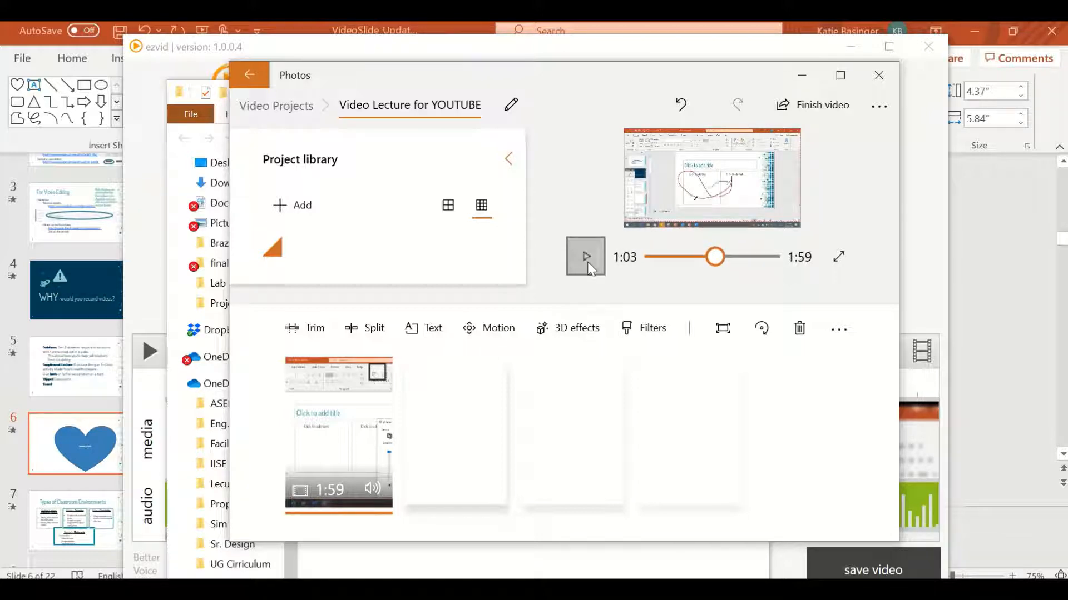
Play and scrub the trimmed clip between about 0:59 and 1:03 to find the split point, pausing at 1:00
left_click(588, 262)
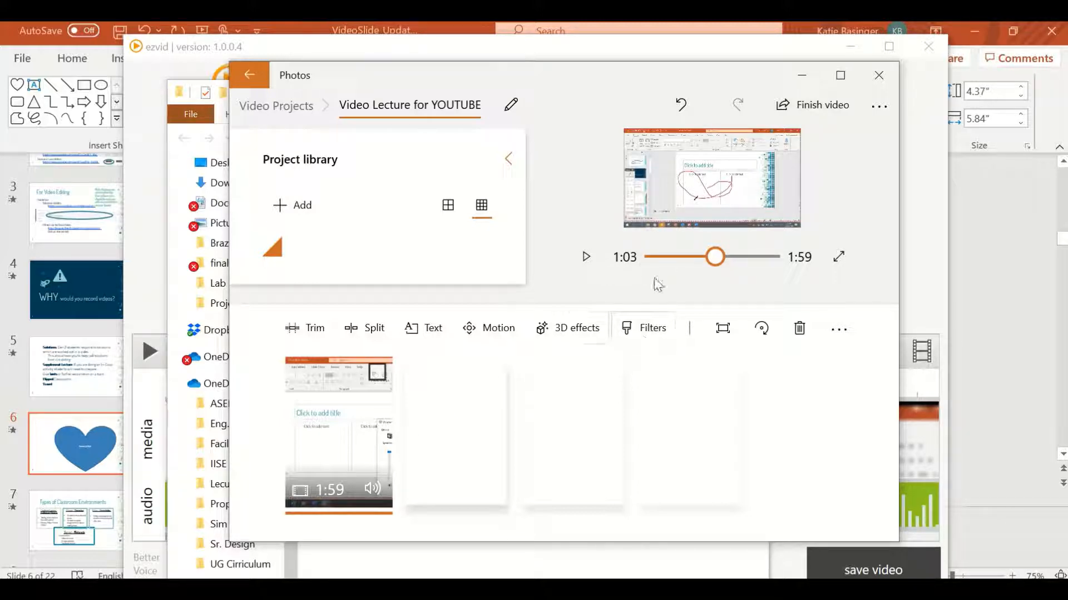
left_click_drag(719, 256, 715, 258)
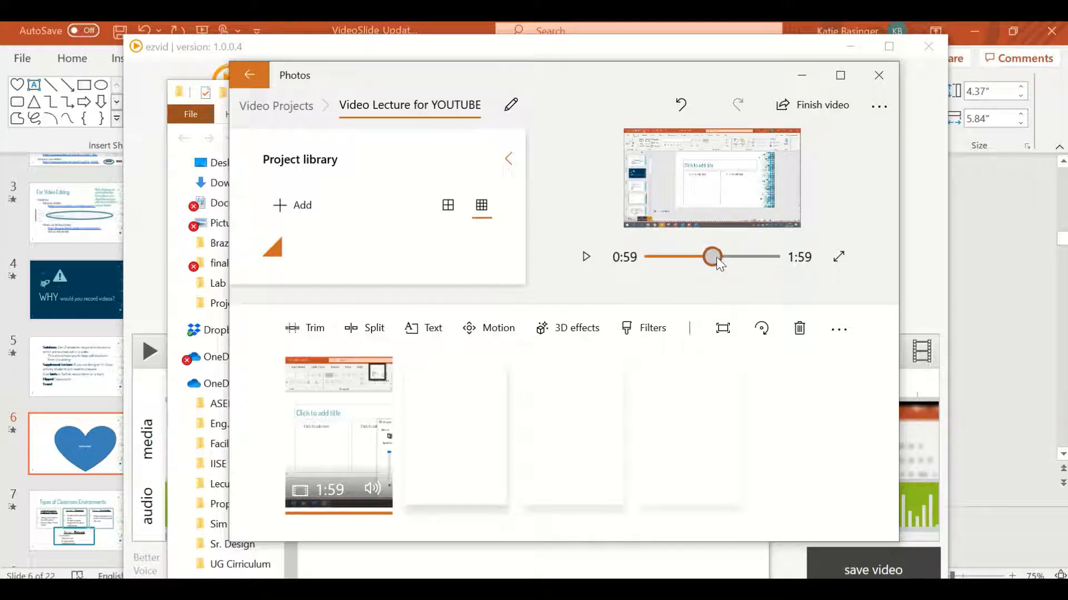
left_click(584, 256)
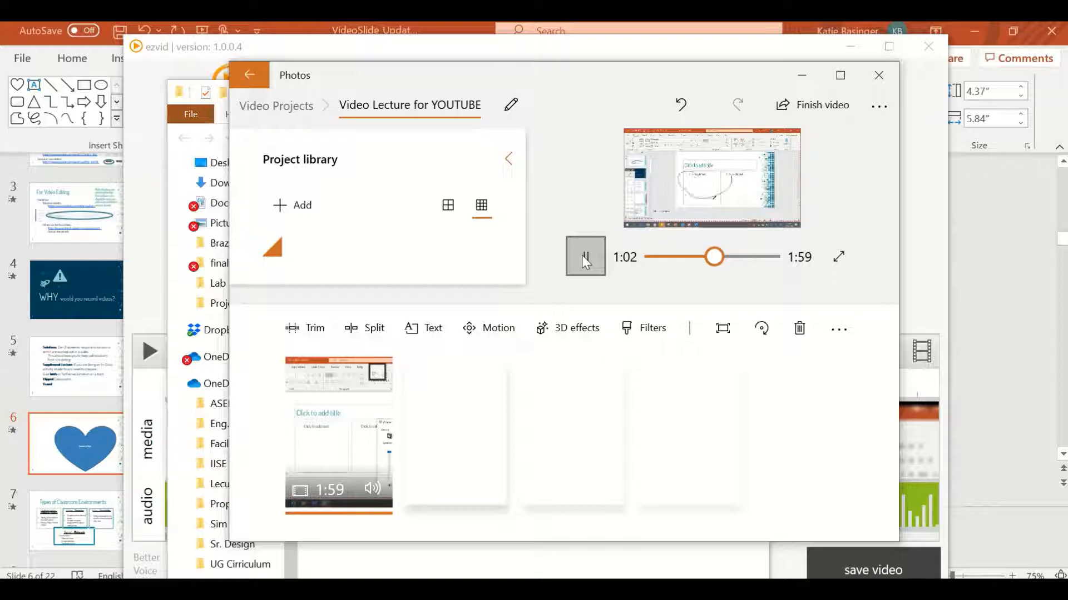
left_click(582, 255)
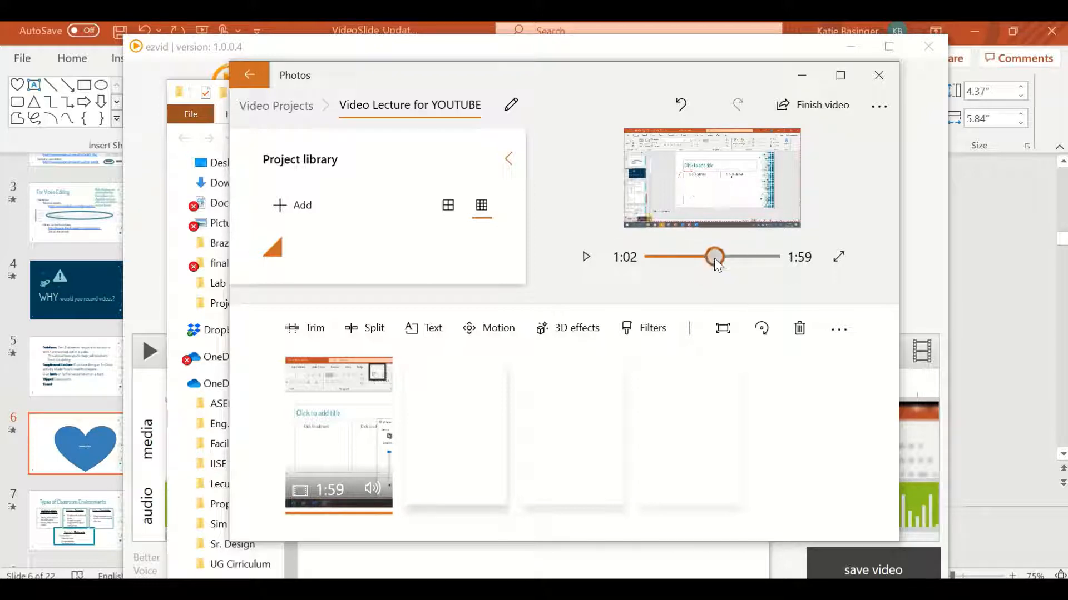
left_click_drag(714, 258, 710, 258)
left_click(585, 262)
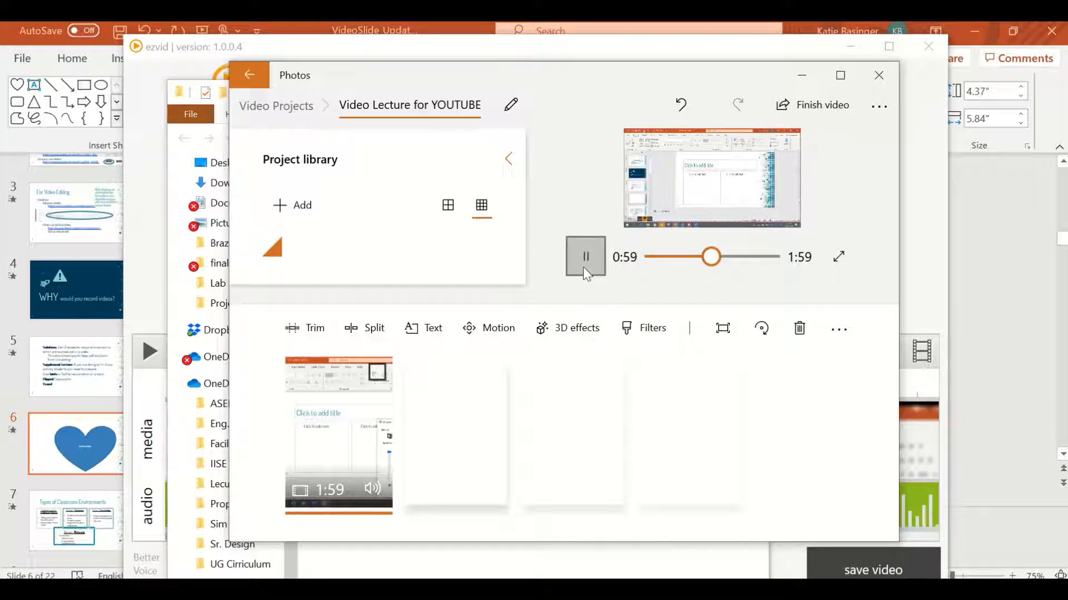
left_click(584, 269)
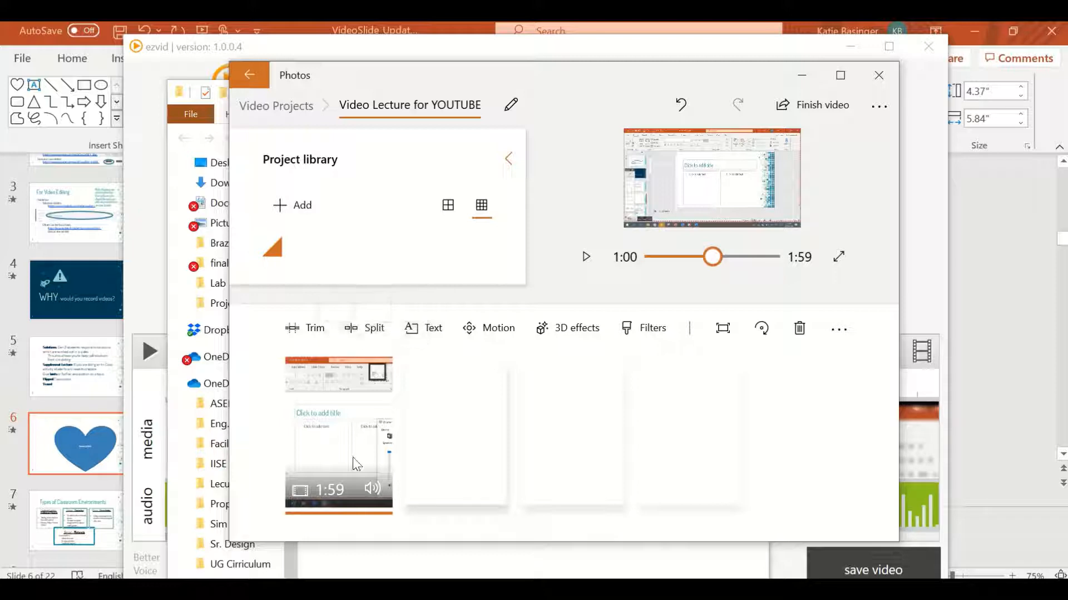
Split the storyboard clip so that clip one lasts 1:00.83 and clip two lasts 0:58.70
left_click(356, 330)
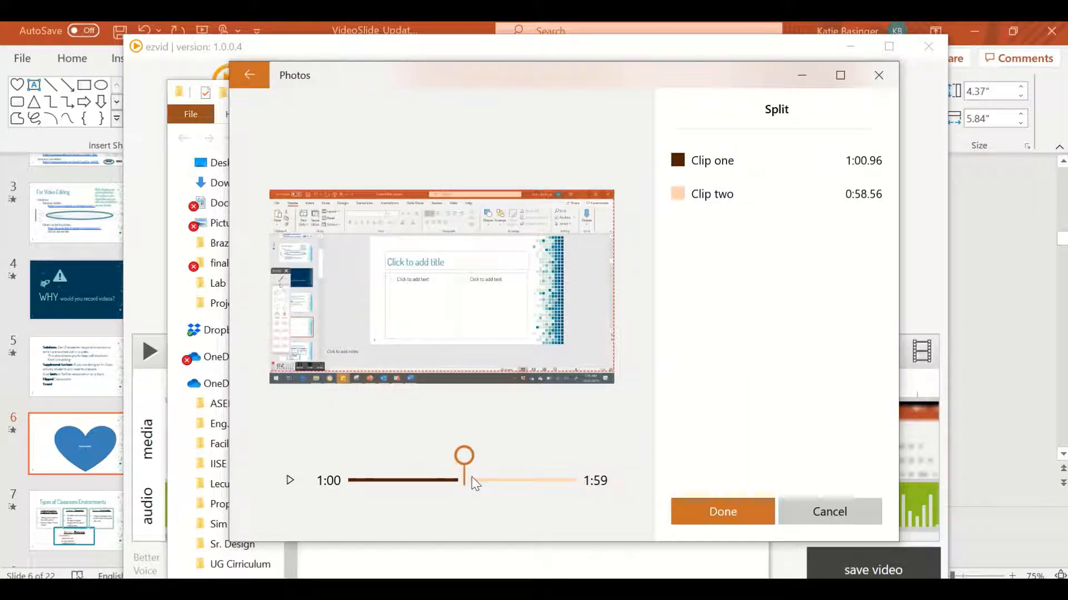
mouse_move(464, 462)
left_mouse_down()
mouse_move(432, 469)
mouse_move(523, 465)
mouse_move(464, 463)
left_mouse_up()
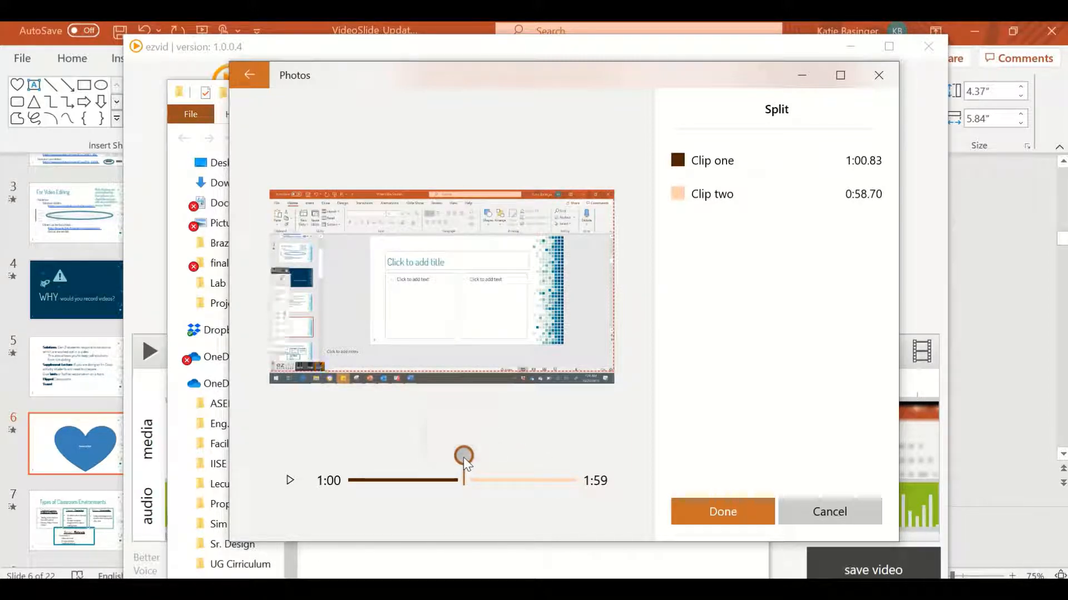
left_click(716, 512)
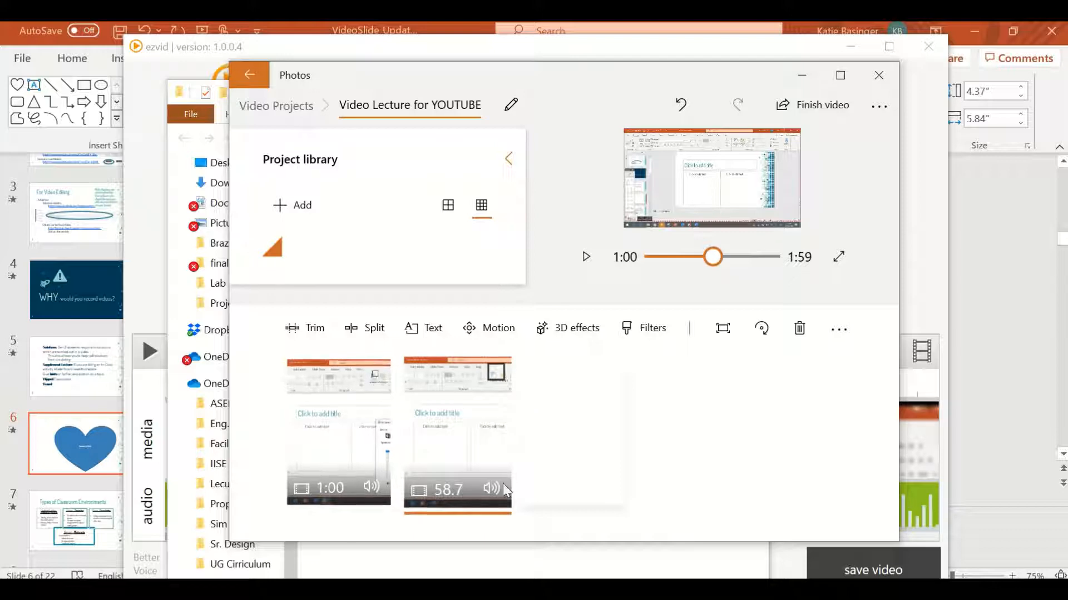
Play across the split between the two clips and trim the second clip's start to 2:10, for a clip length of 0:14.43
left_click(318, 418)
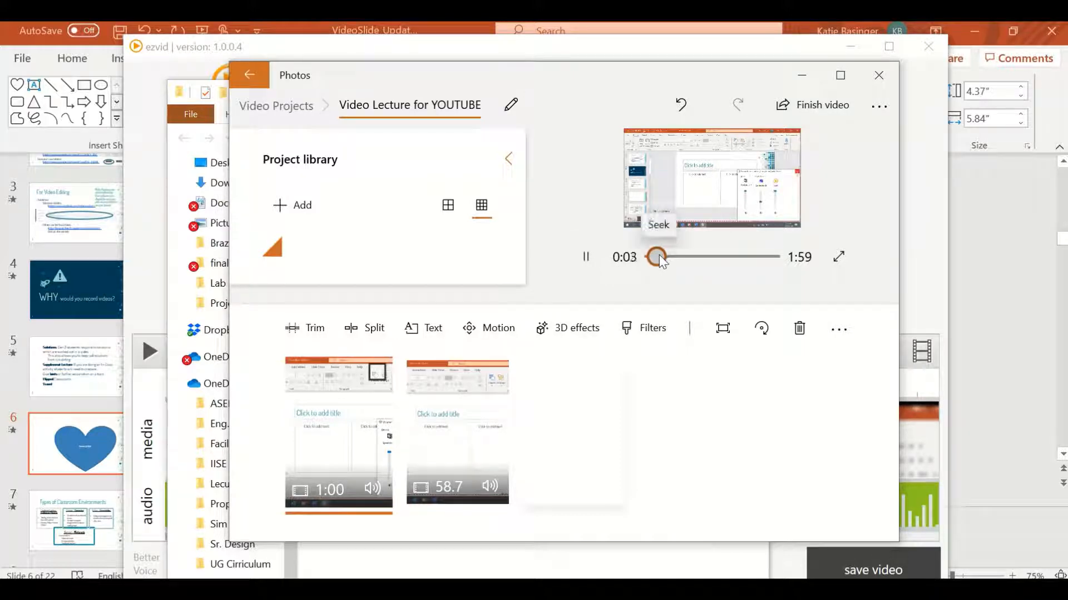
left_click_drag(658, 254, 705, 248)
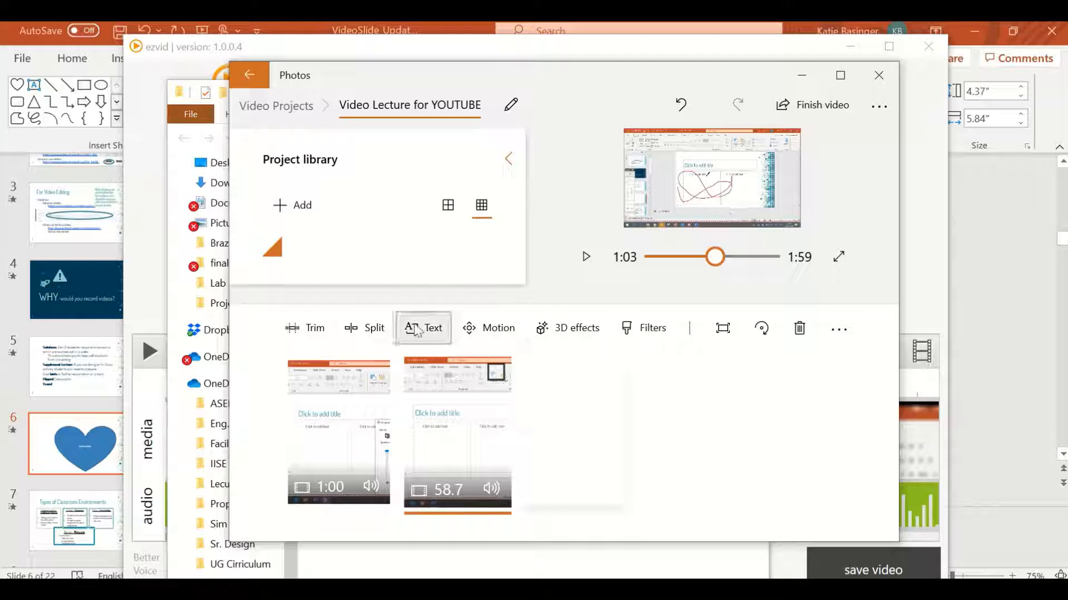
left_click(319, 339)
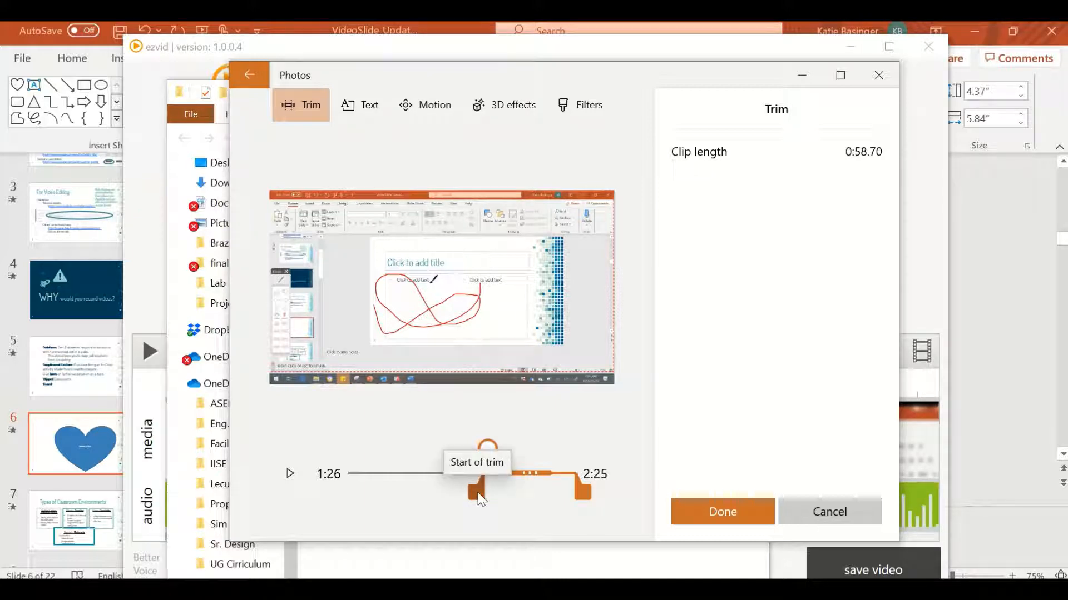
left_click_drag(482, 500, 547, 483)
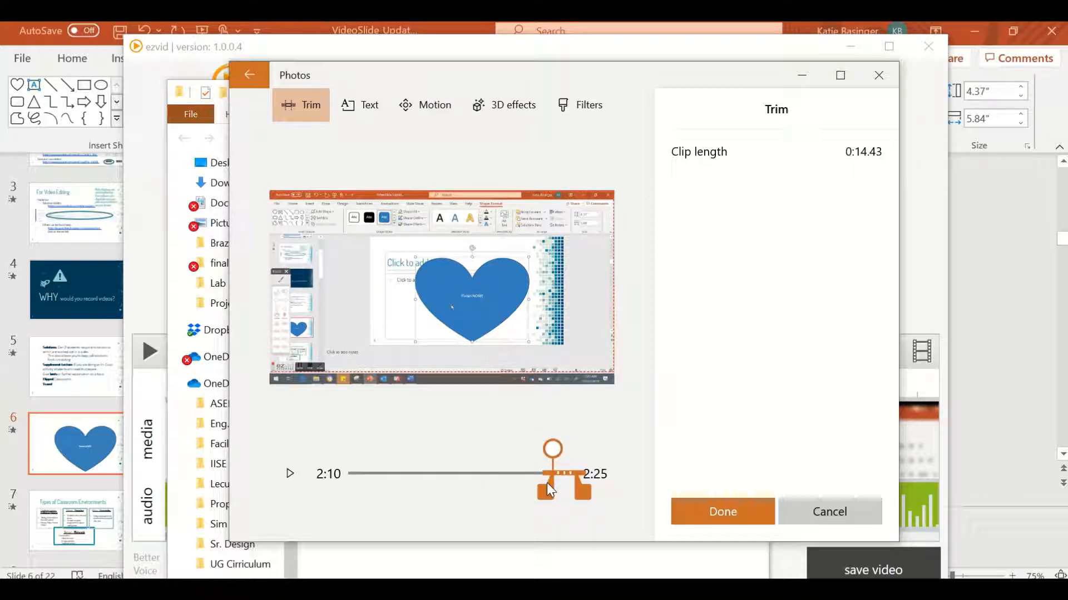
left_click(684, 511)
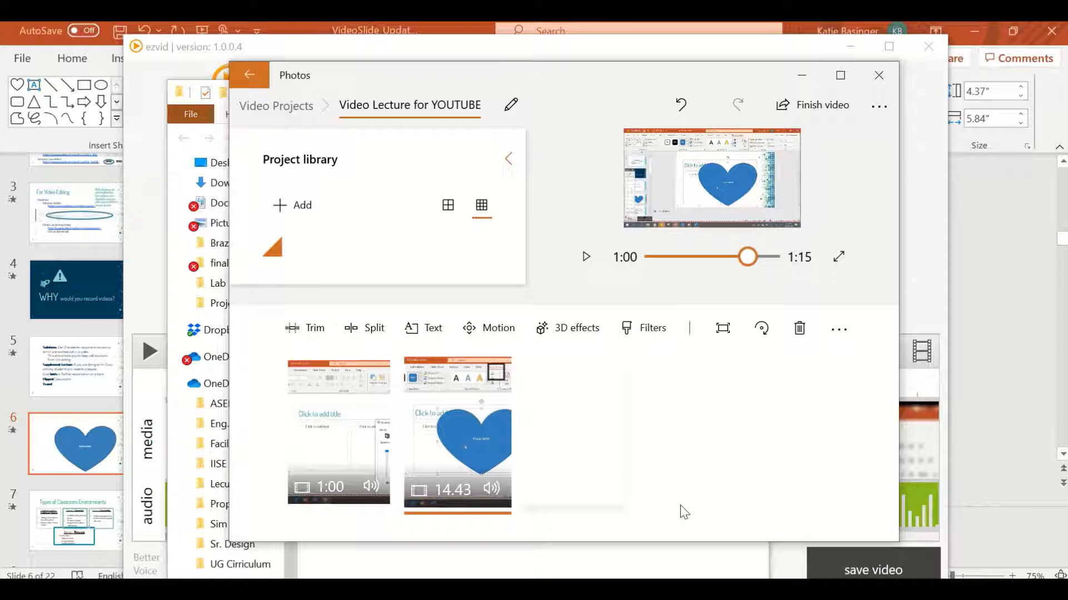
Play the project from the first clip and skip ahead to check the cut into the second clip, pausing at 1:04
left_click(325, 406)
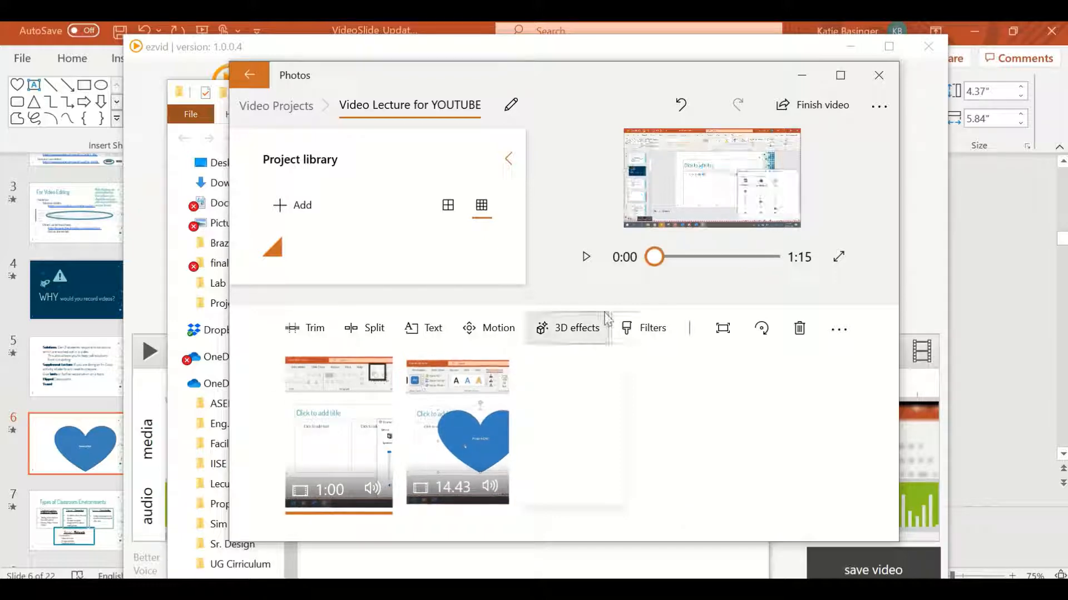
left_click(586, 259)
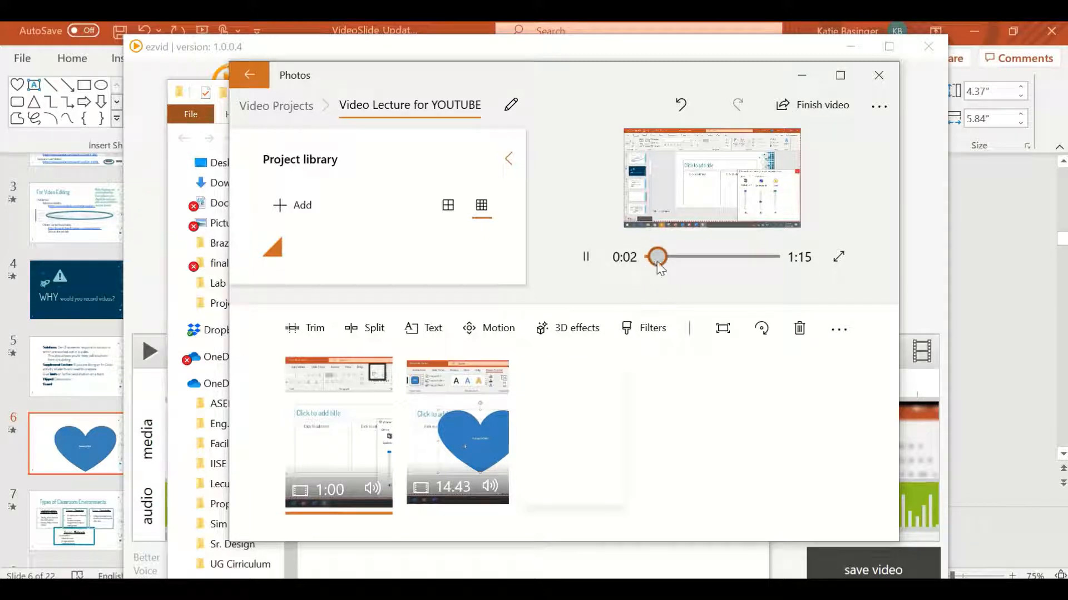
left_click_drag(658, 260, 737, 257)
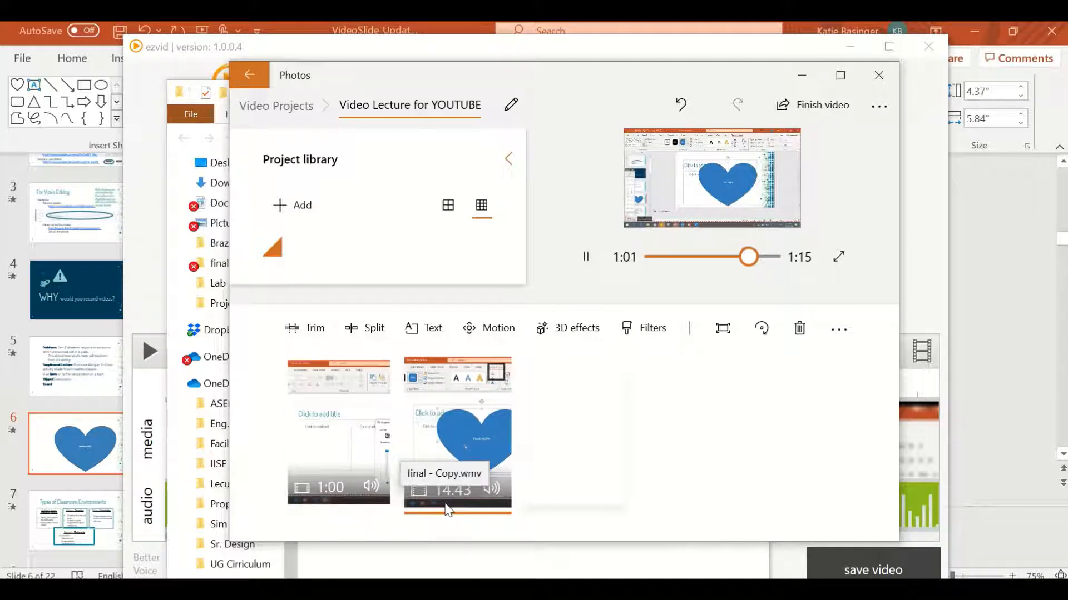
left_click(586, 256)
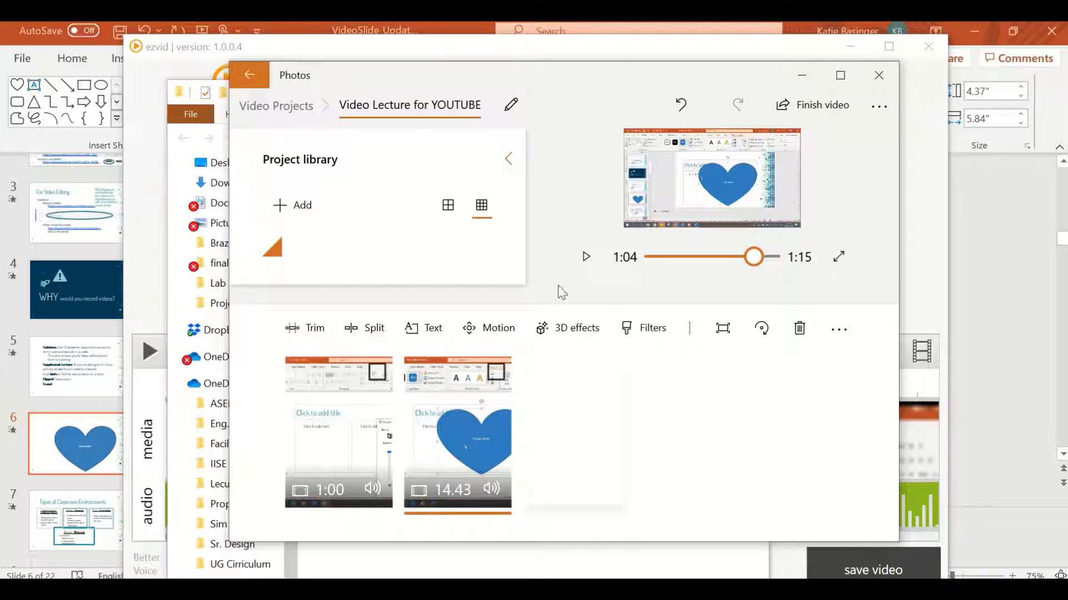
Export the finished video at High 1080p quality to the Desktop as "Video Lecture for YOUTUBE" and pause its playback
left_click(802, 108)
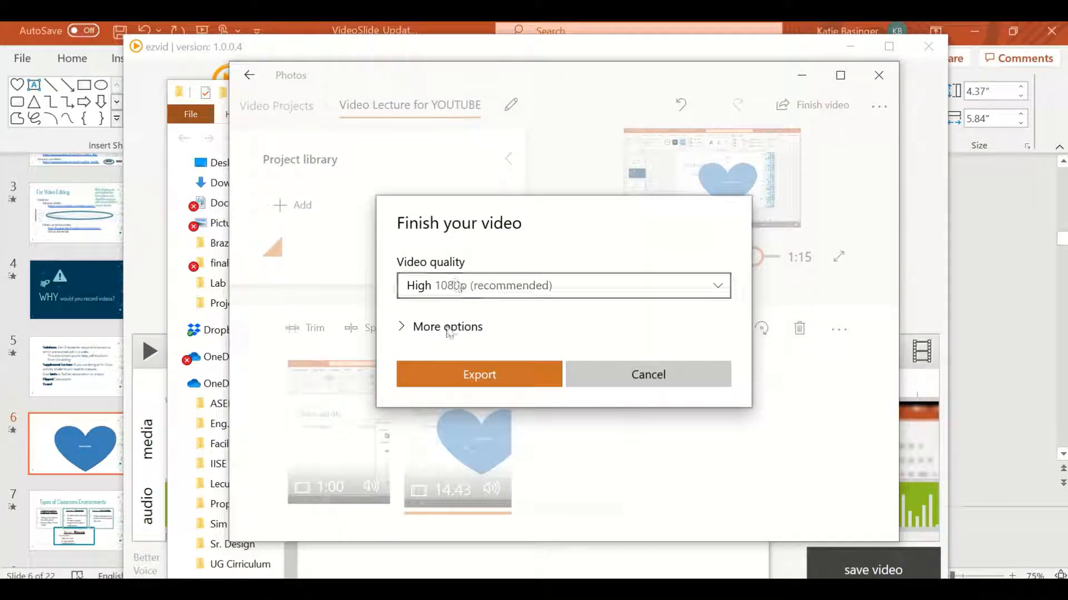
left_click(482, 375)
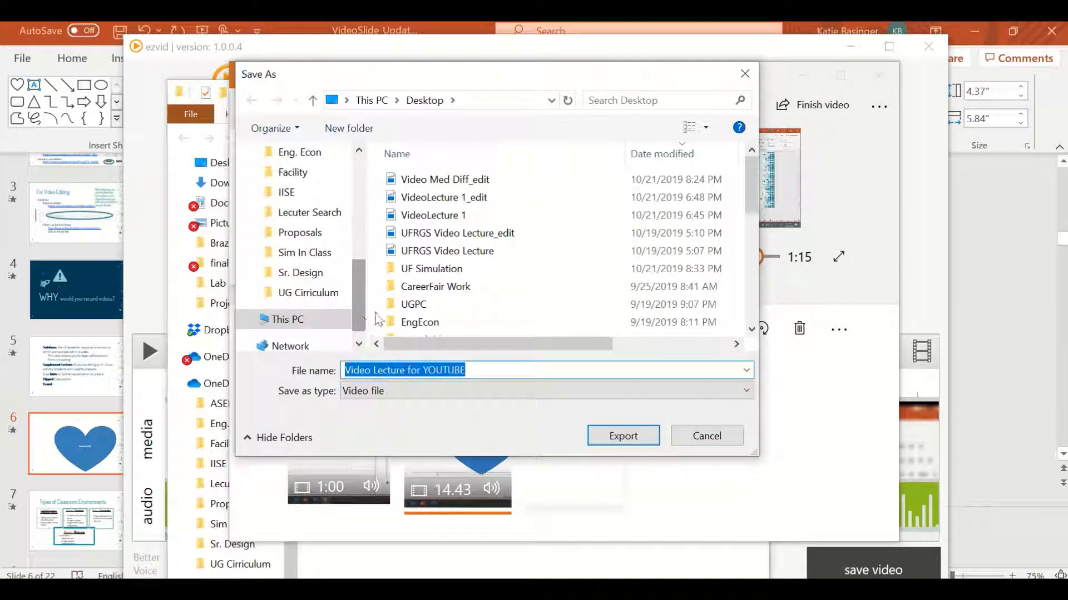
left_click(624, 437)
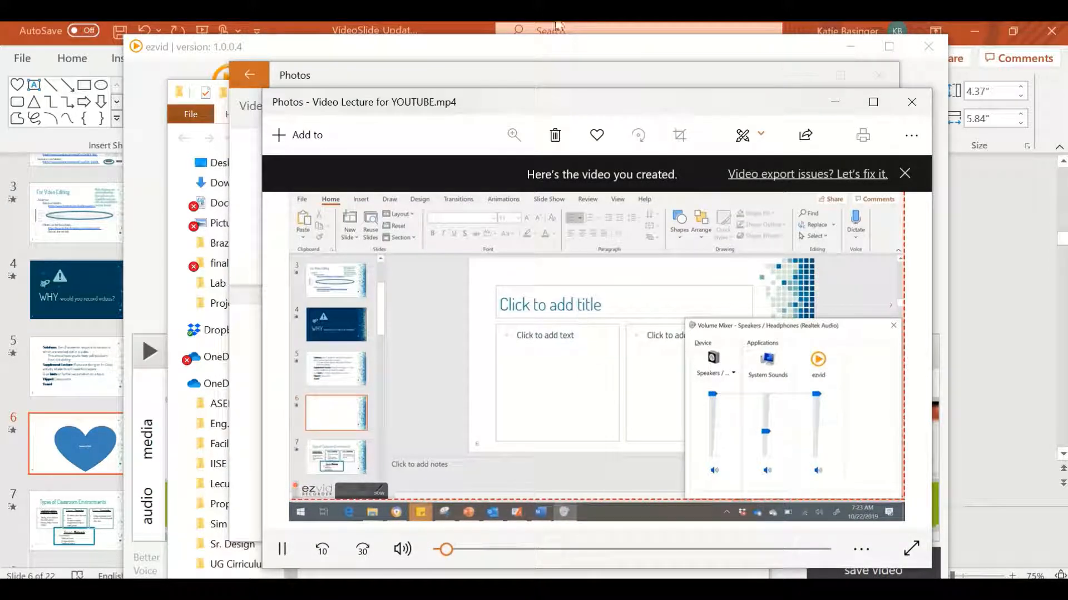
left_click(282, 549)
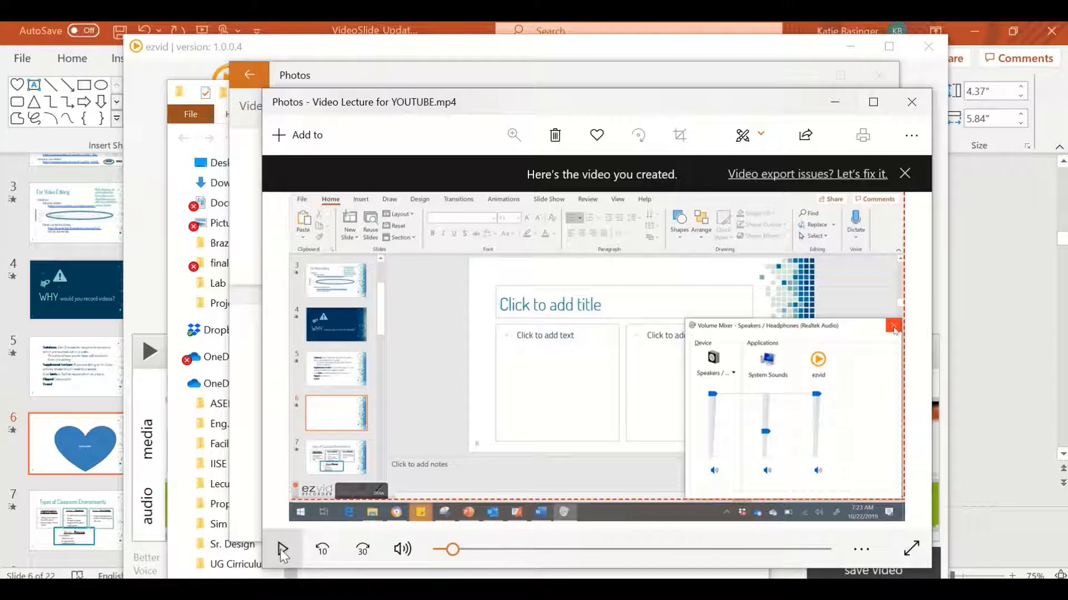